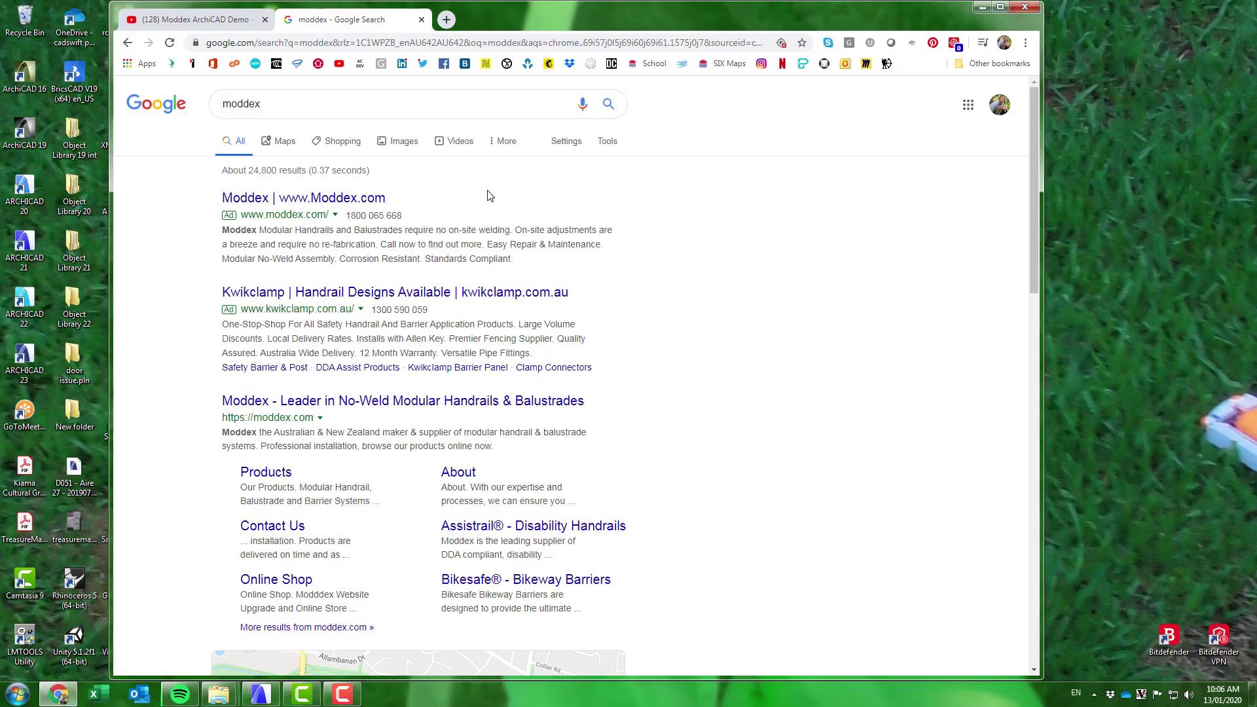
Go from the search results to the Moddex website's downloads page.
left_click(320, 199)
mouse_move(849, 128)
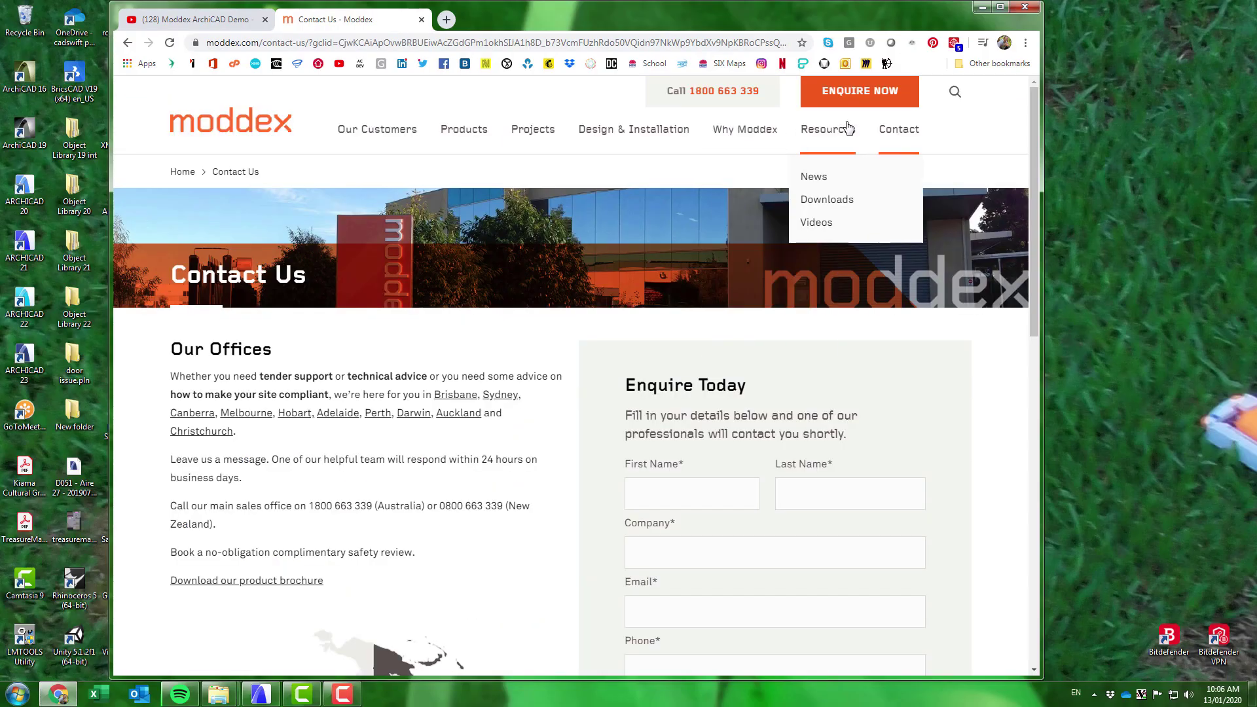
left_click(829, 201)
scroll(766, 241, "down", 10)
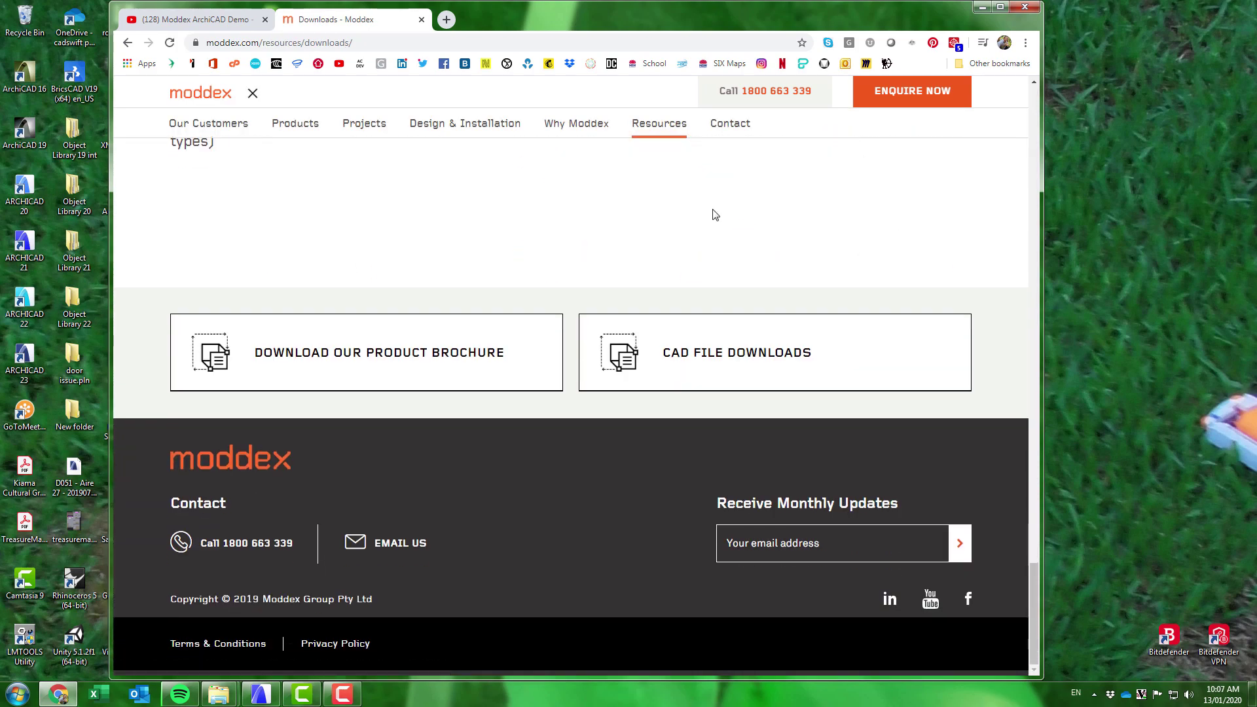
Autofill the CAD file registration form with saved contact details and request the ArchiCAD files.
left_click(737, 353)
left_click(672, 310)
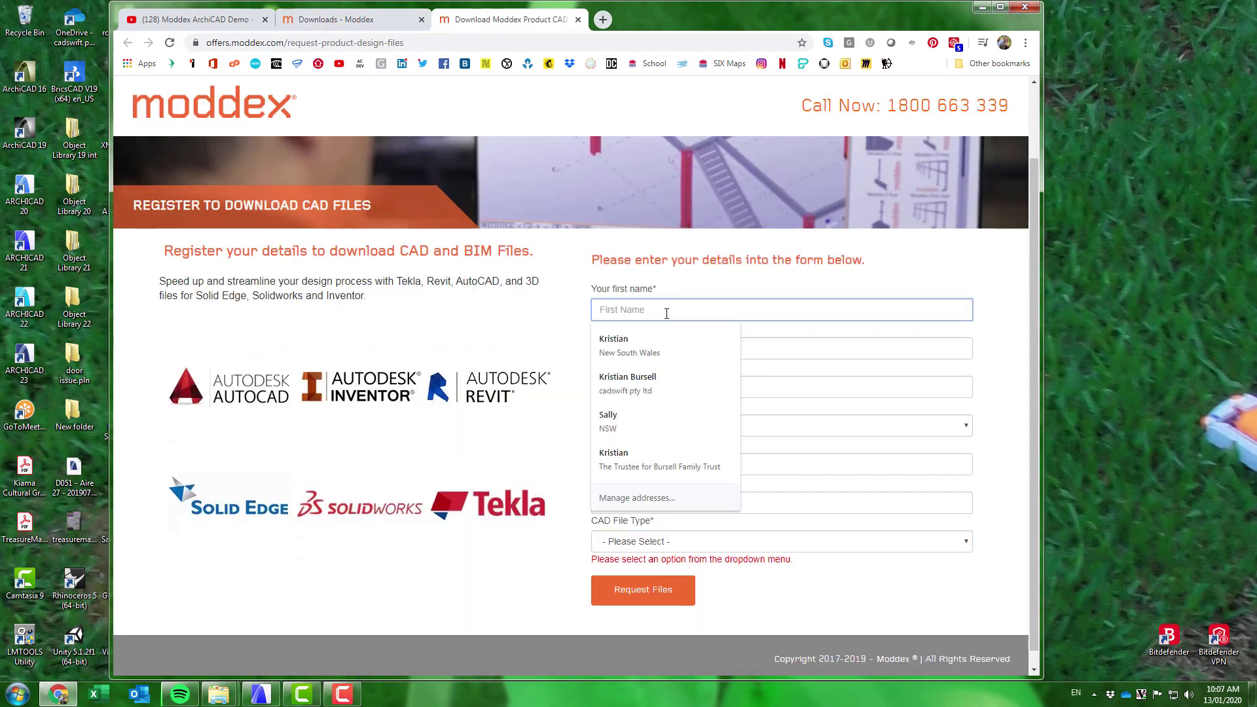
left_click(658, 343)
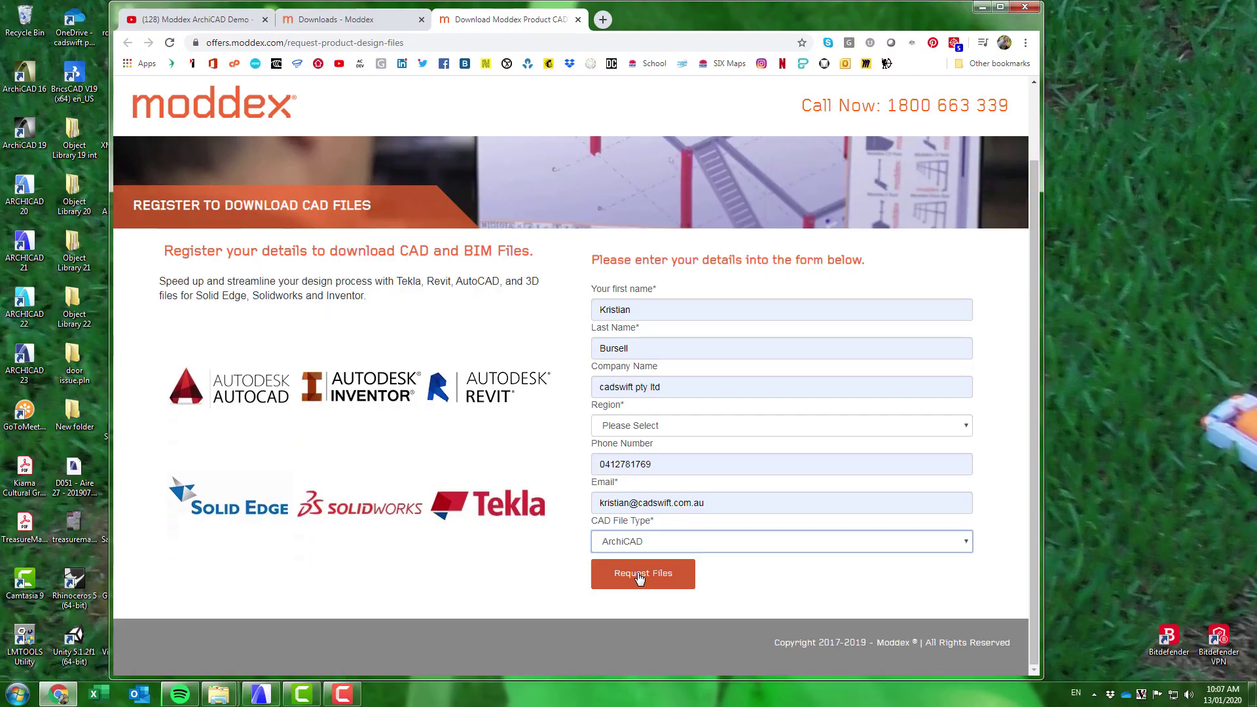
left_click(640, 575)
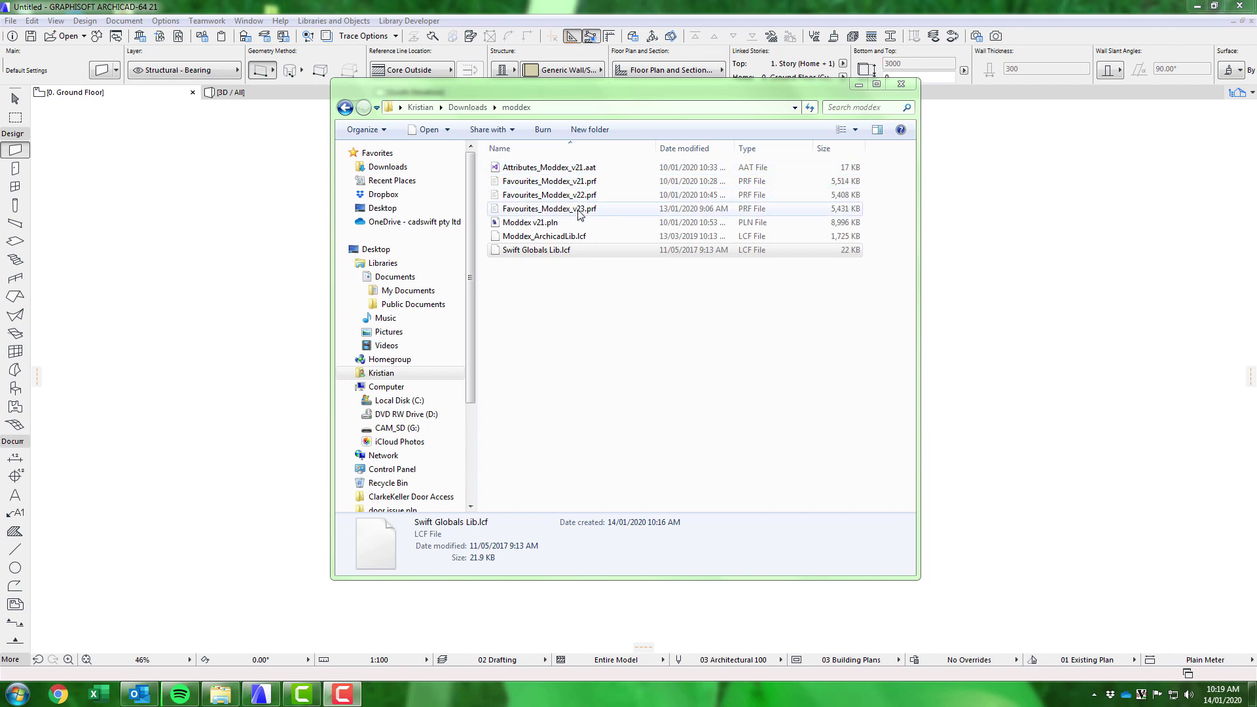
Open Moddex v21.pln with ARCHICAD 21.0 Component from the moddex folder.
right_click(528, 228)
mouse_move(597, 361)
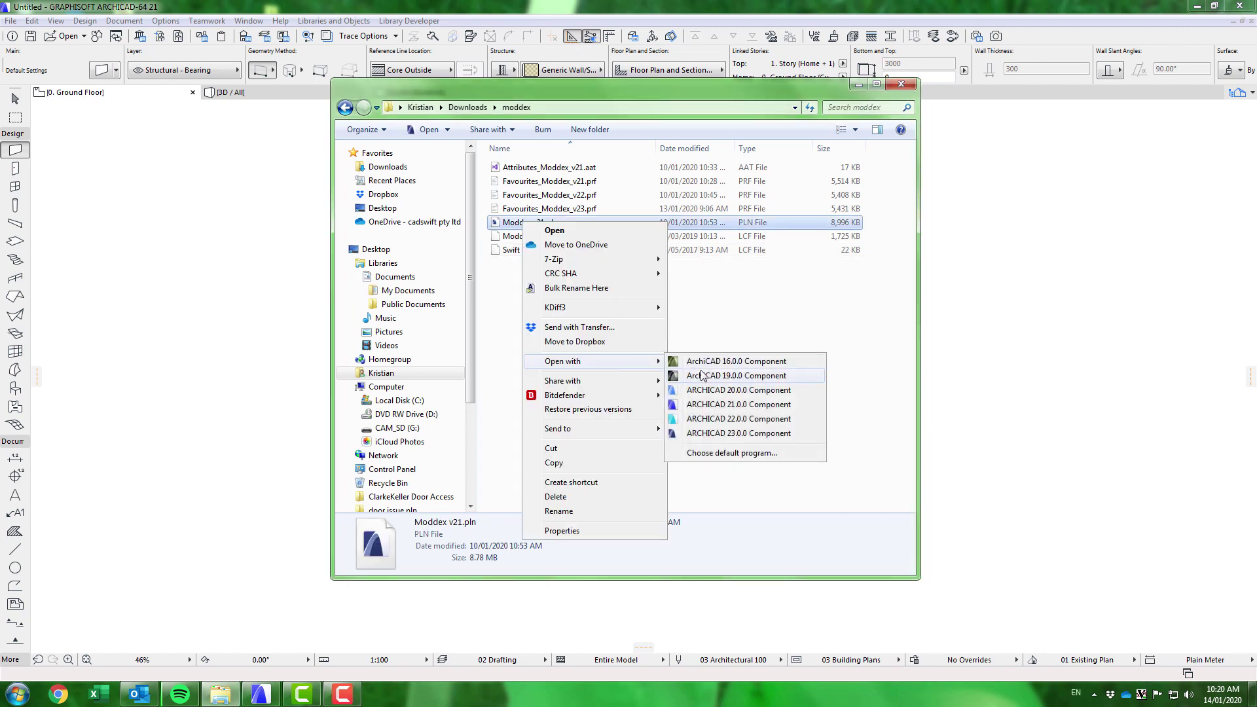
left_click(756, 404)
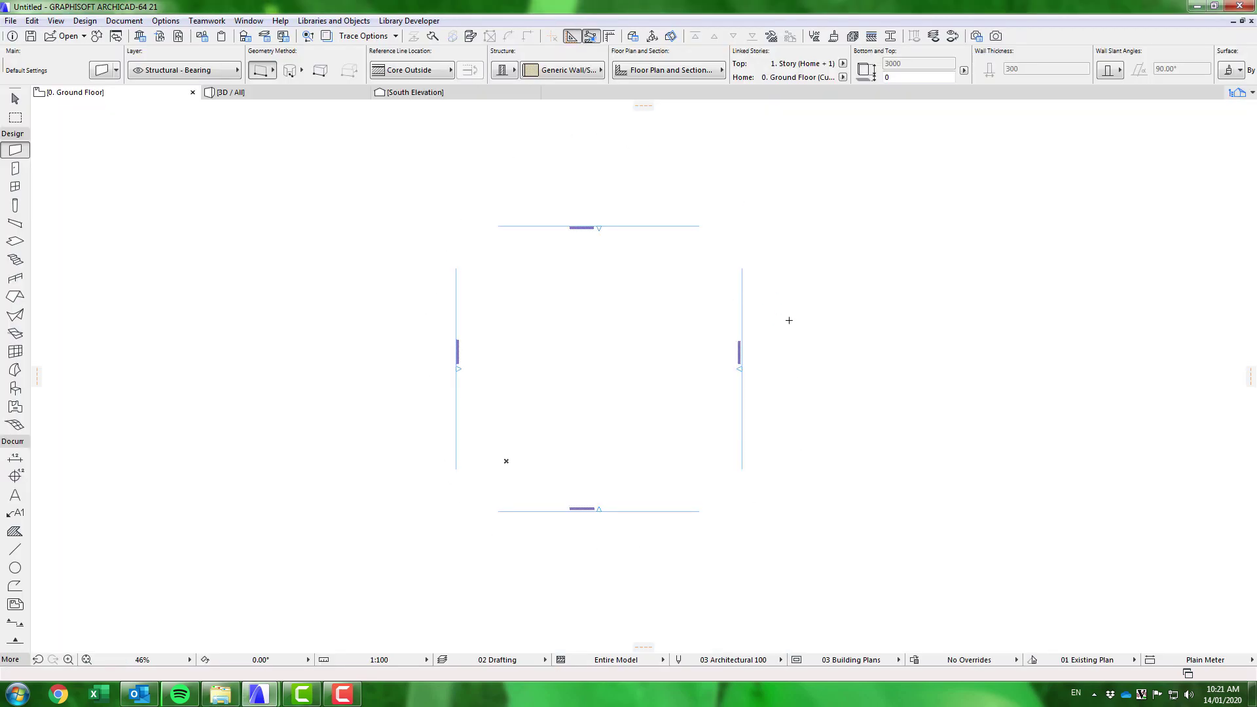
Add Moddex_ArchicadLib.lcf and Swift Globals Lib.lcf in Library Manager and confirm the change.
left_click(139, 37)
left_click(406, 414)
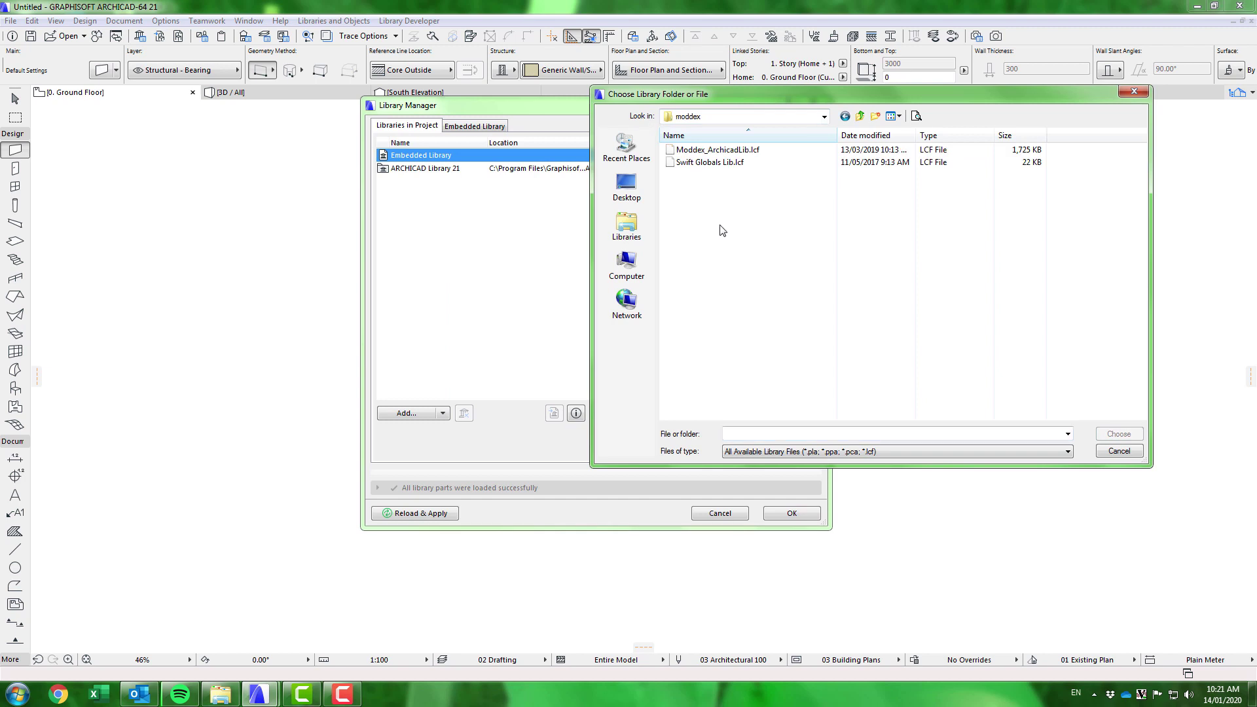
left_click(718, 150)
left_click_drag(718, 150, 488, 199)
left_click(710, 163)
left_click_drag(709, 163, 434, 225)
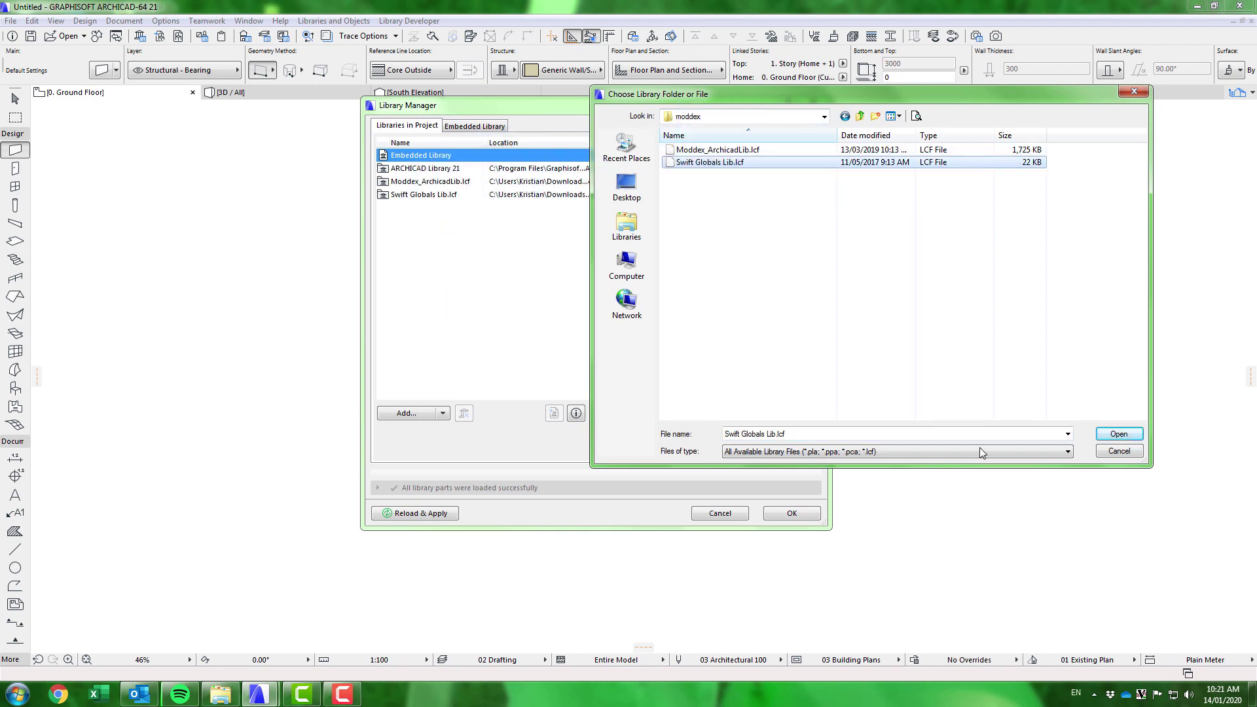
left_click(1118, 450)
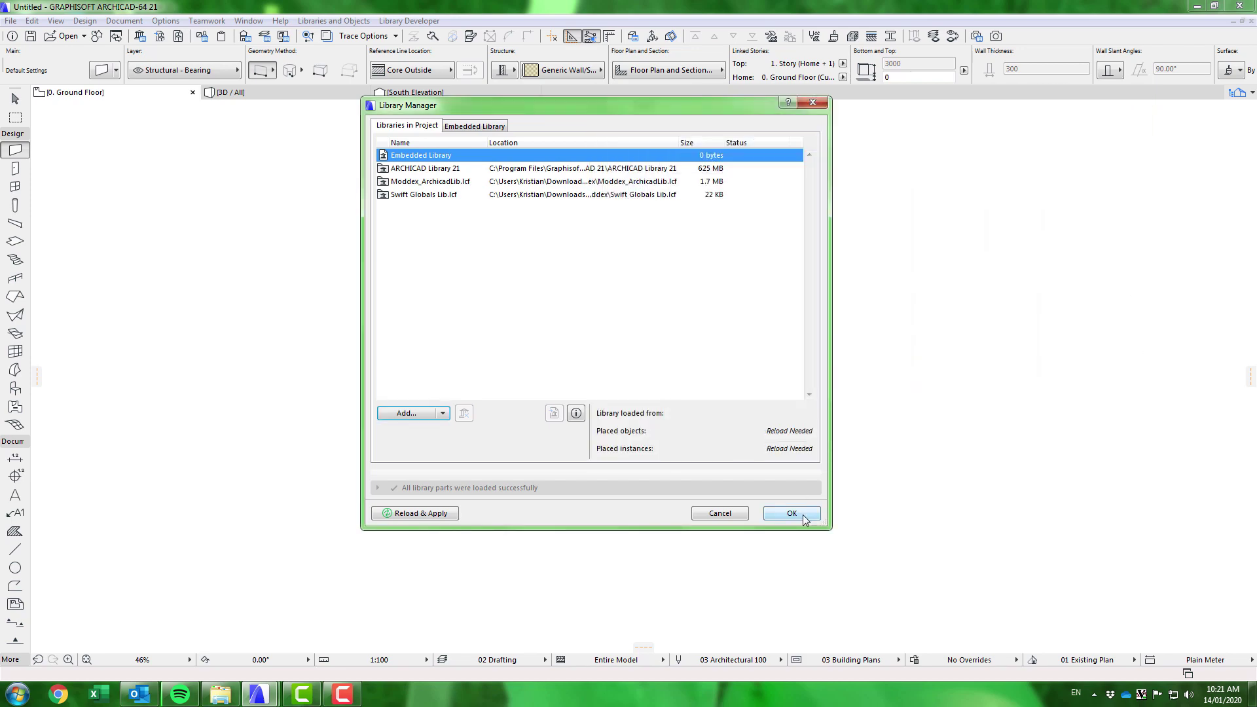
left_click(793, 513)
Orbit the Moddex v21 project to a low-angle 3D view of all sample railings.
mouse_move(267, 699)
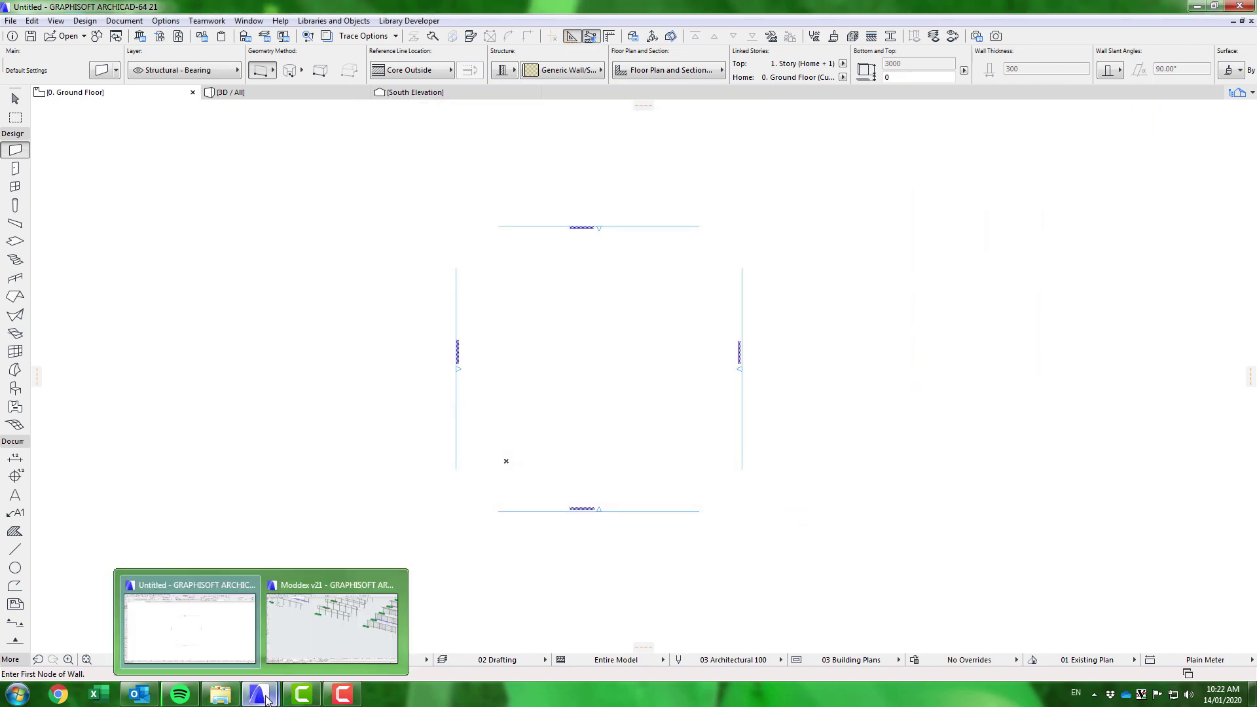
left_click(330, 643)
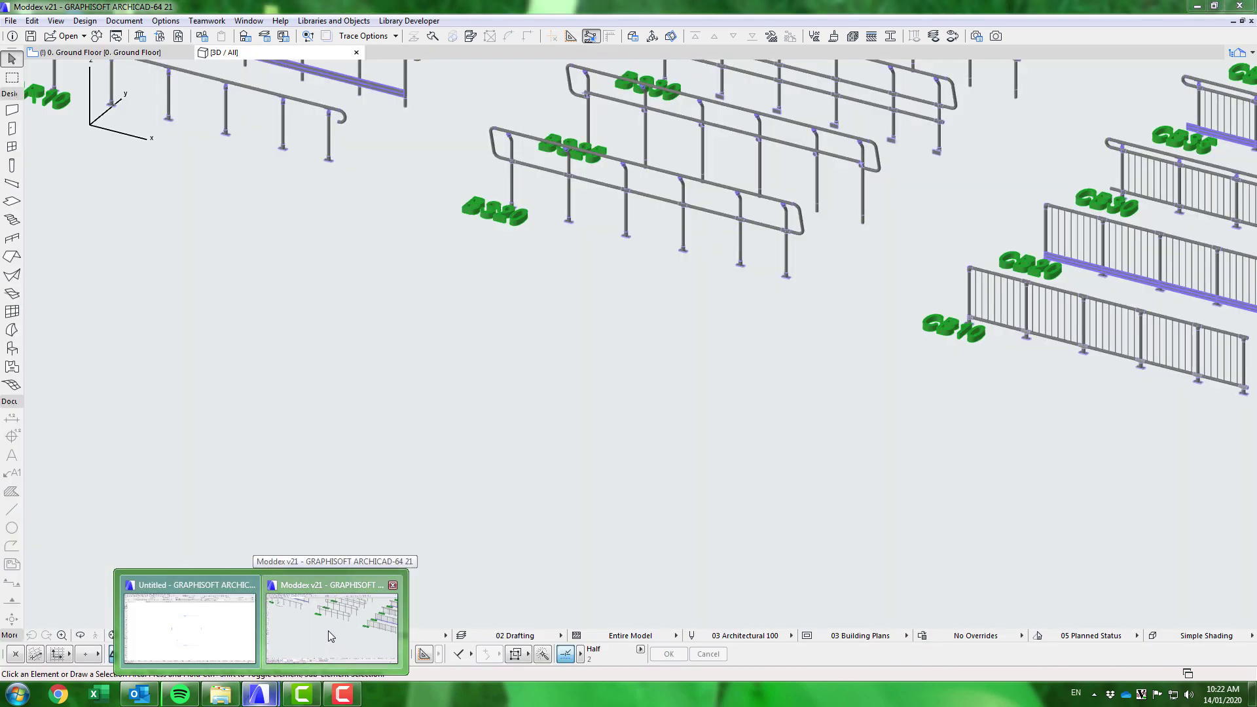
scroll(1029, 391, "down", 5)
middle_click_drag(1030, 391, 591, 379, "shift")
scroll(550, 406, "up", 5)
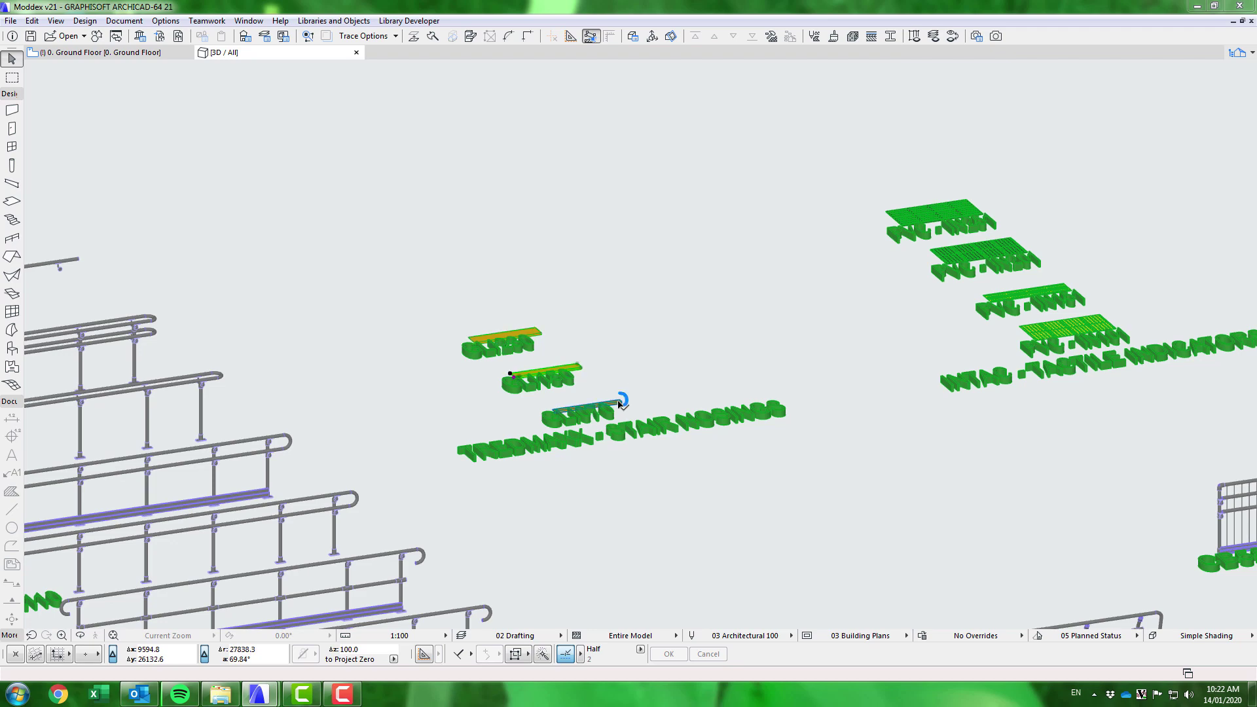
scroll(1081, 324, "down", 5)
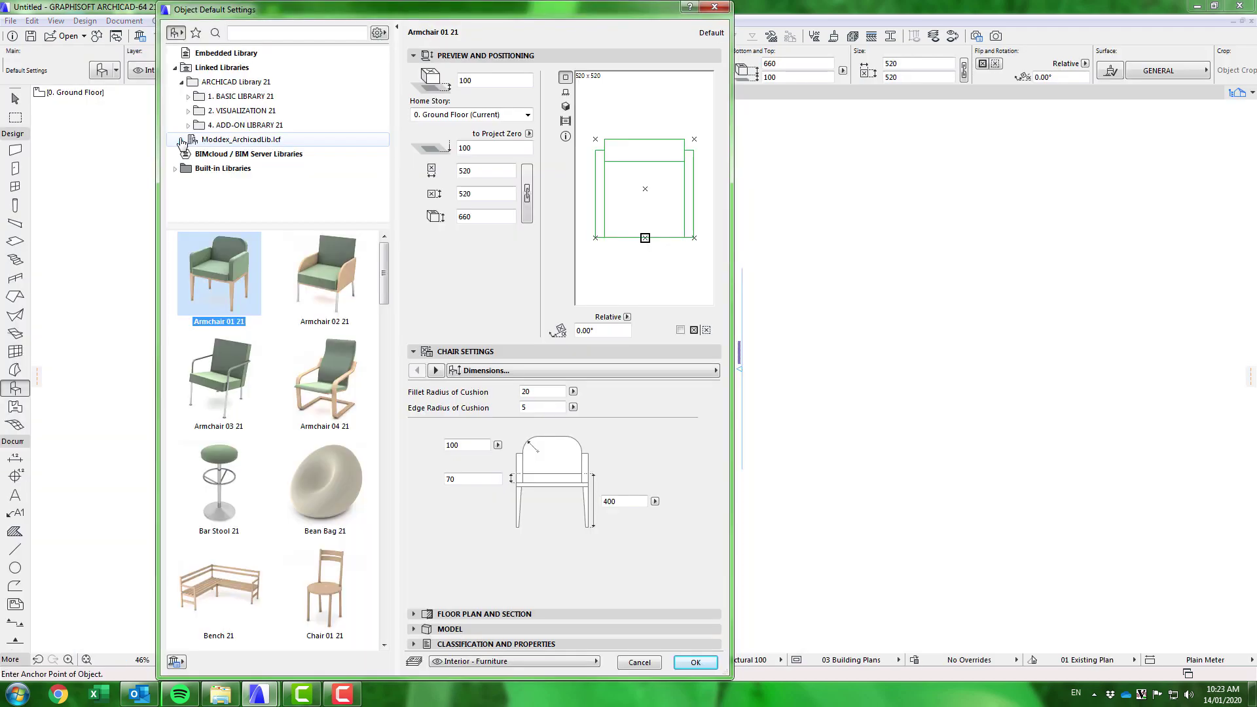
Pick Moddex Intac TGSI as the object to place in the Untitled project.
left_click(223, 276)
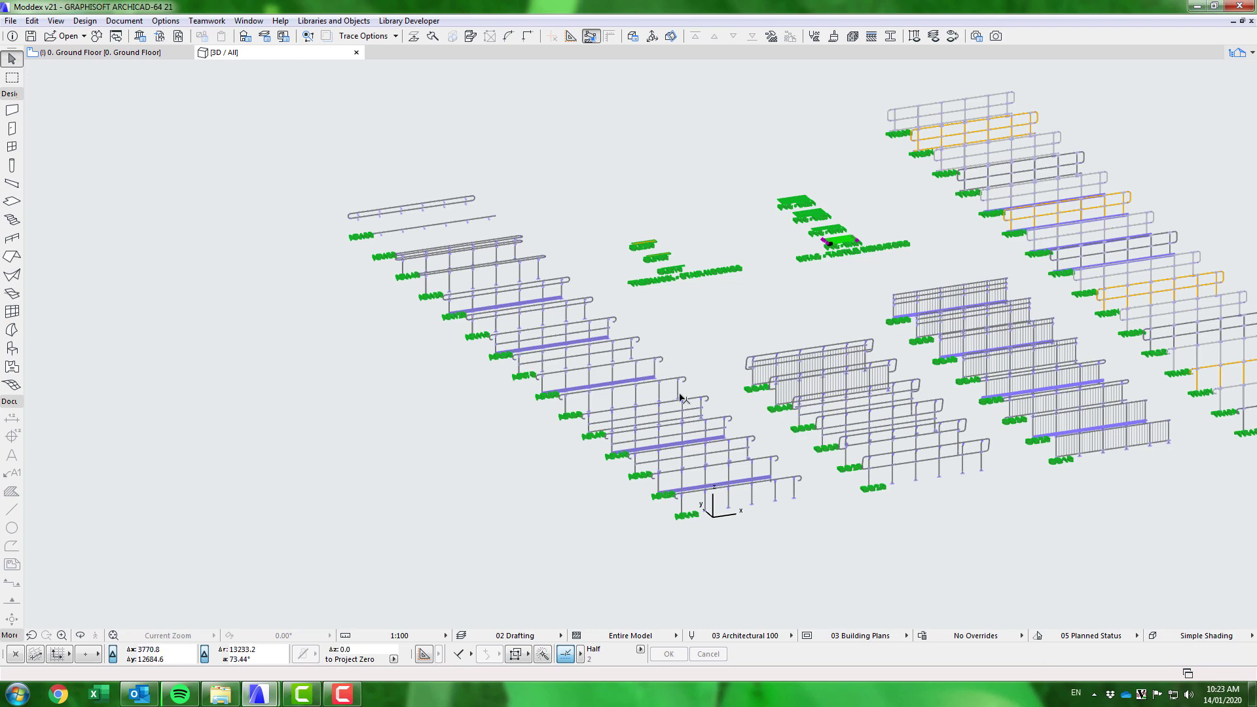
scroll(674, 393, "up", 3)
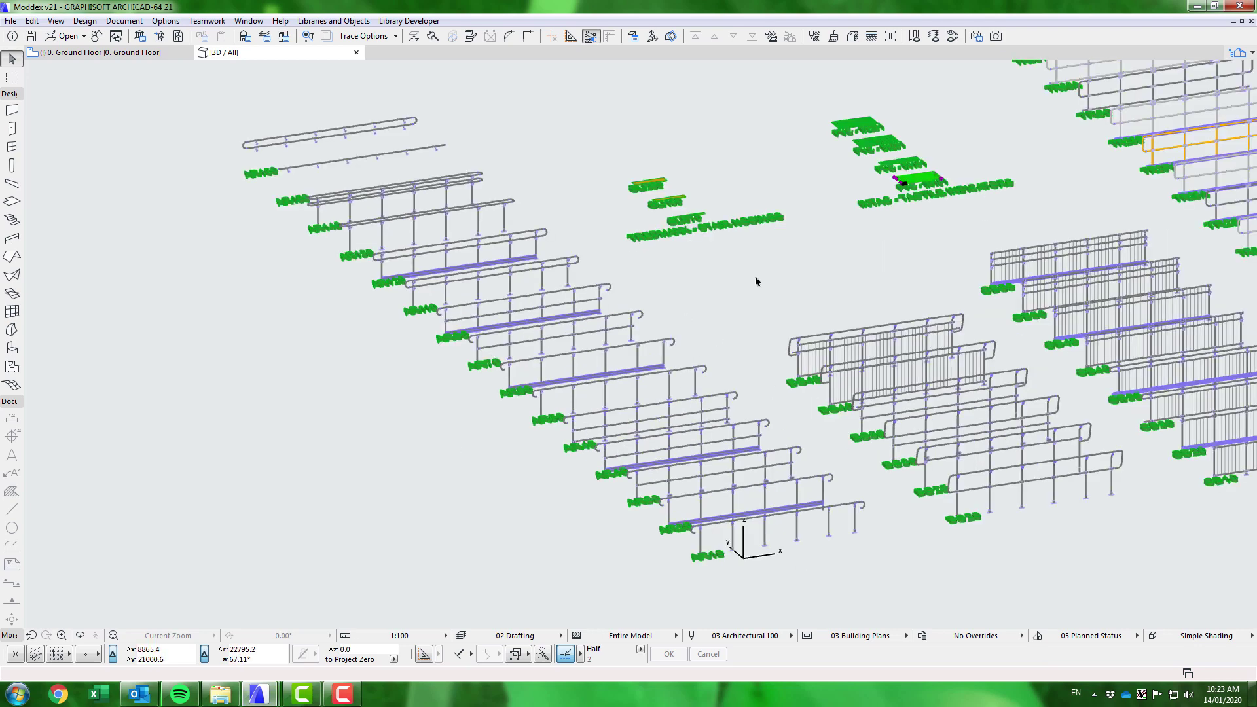
mouse_move(265, 699)
left_click(188, 631)
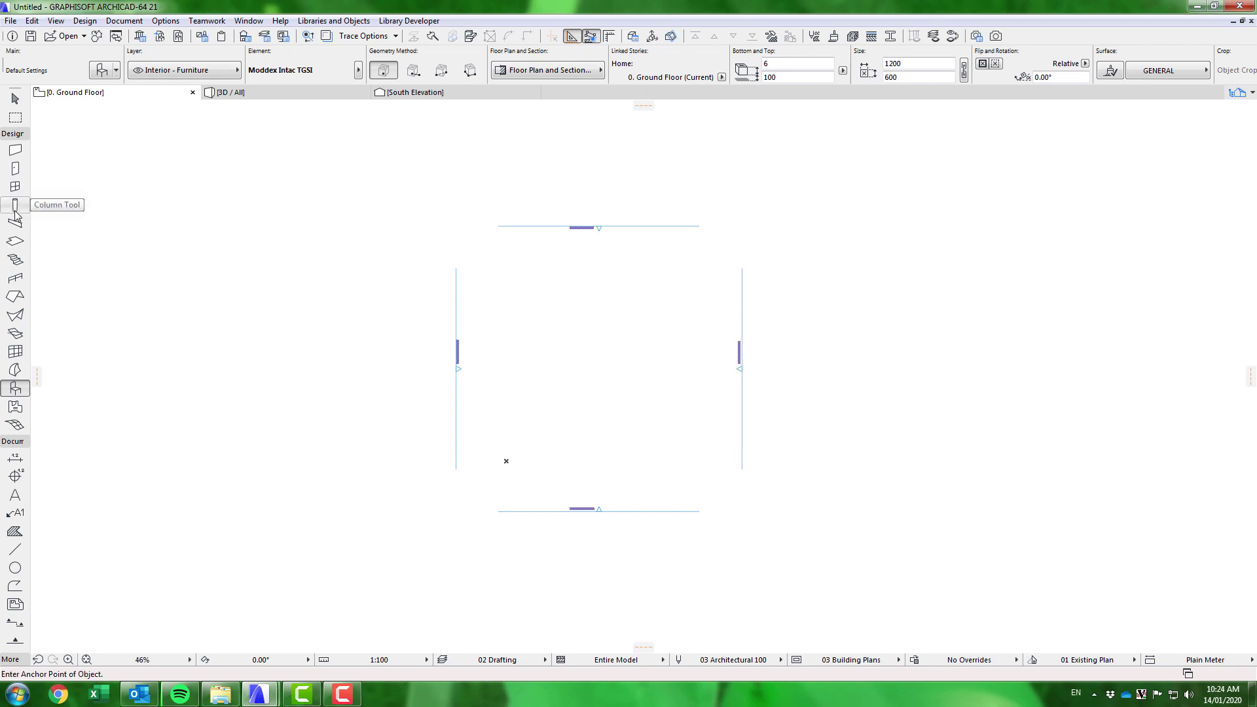
In default Railing settings, use Moddex Rail 21 for the toprail and Moddex Railing Post 21 for balusters.
double_click(15, 278)
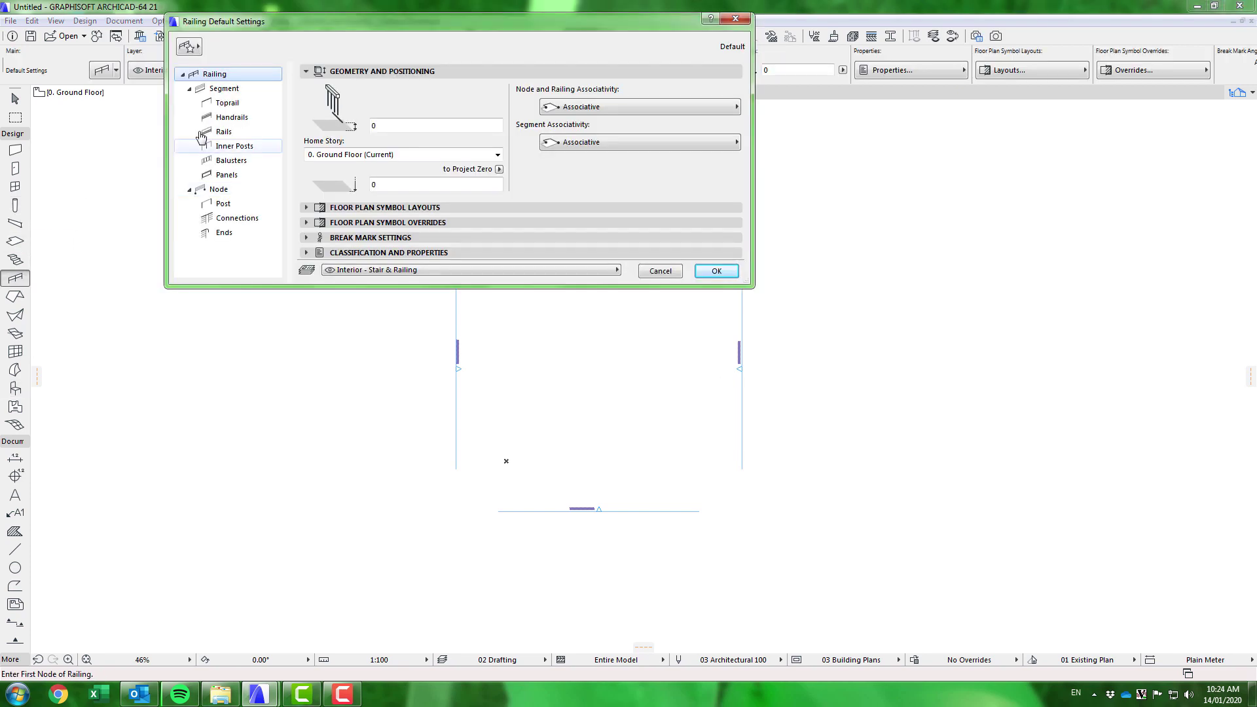
left_click(223, 88)
left_click(227, 103)
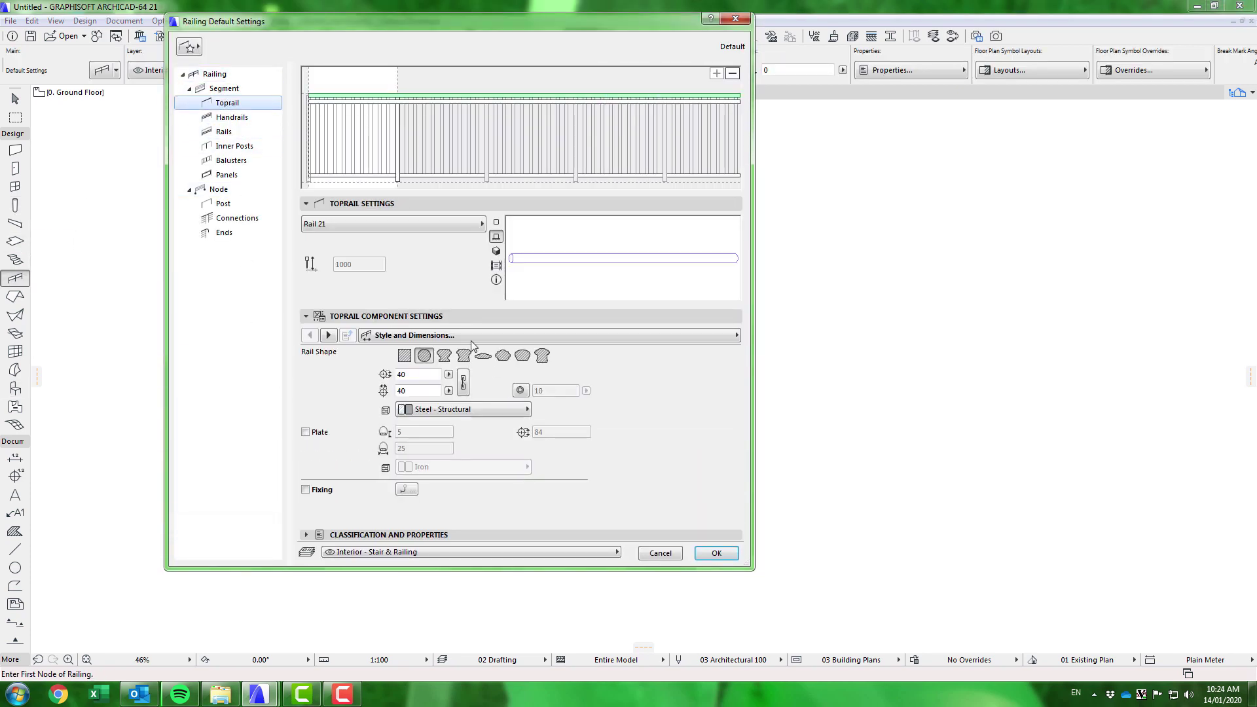
left_click(433, 224)
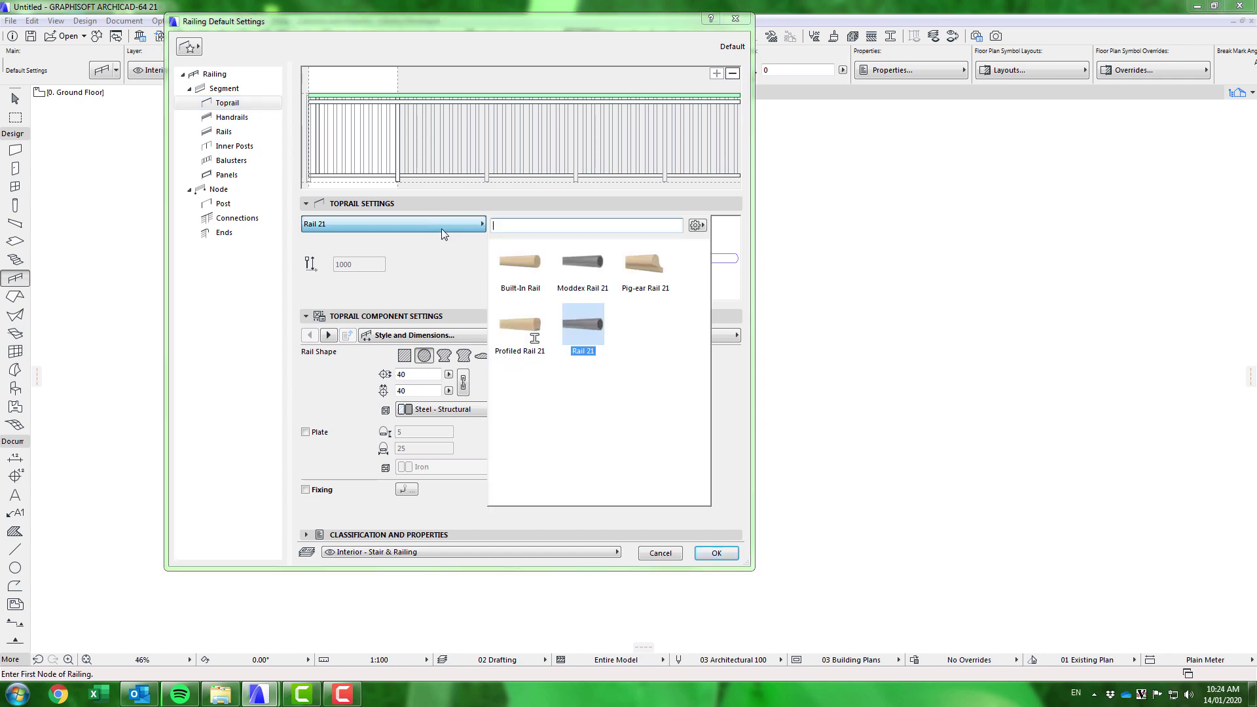
left_click(588, 275)
left_click(231, 161)
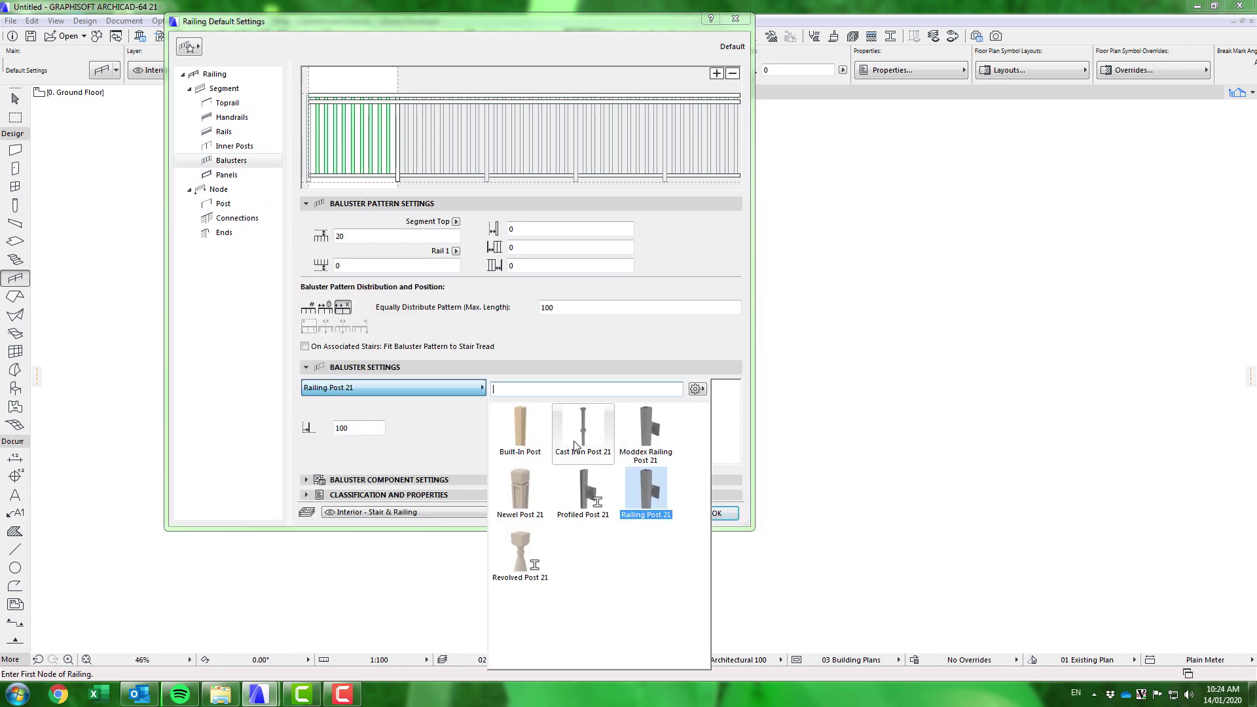
left_click(649, 434)
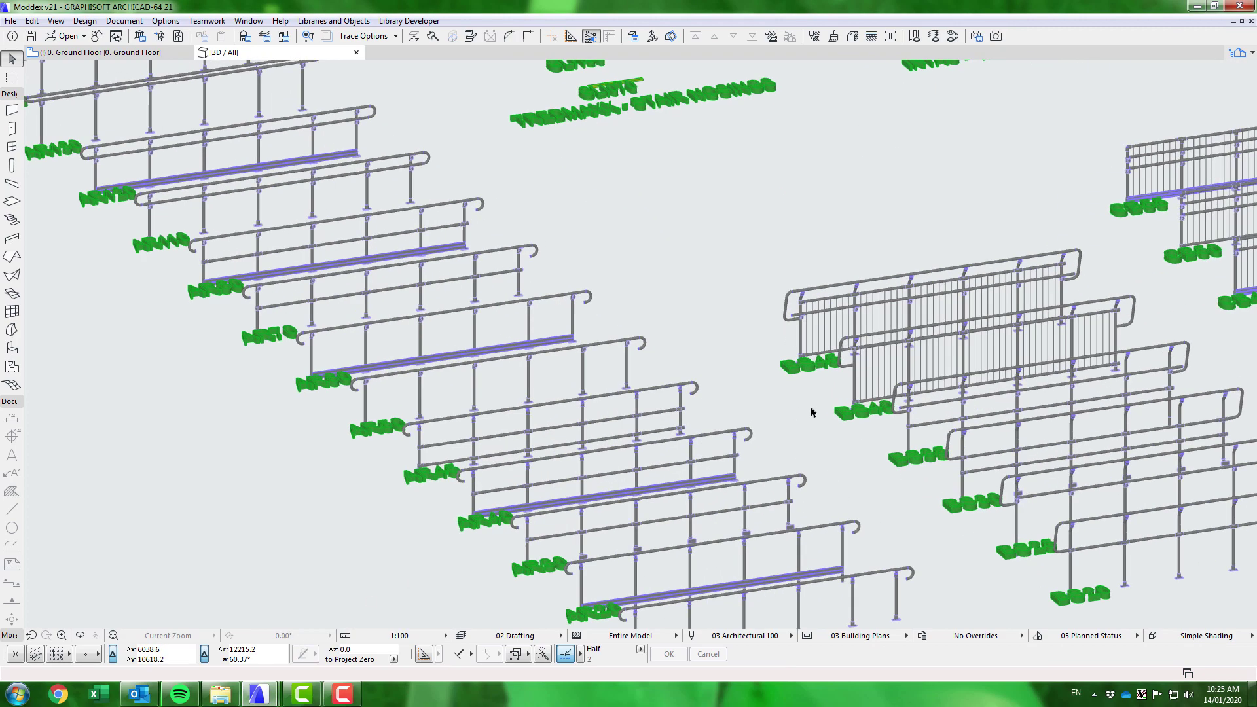
Frame the railing rows and select one of the Moddex railings.
scroll(812, 413, "up", 2)
middle_click_drag(876, 393, 594, 403)
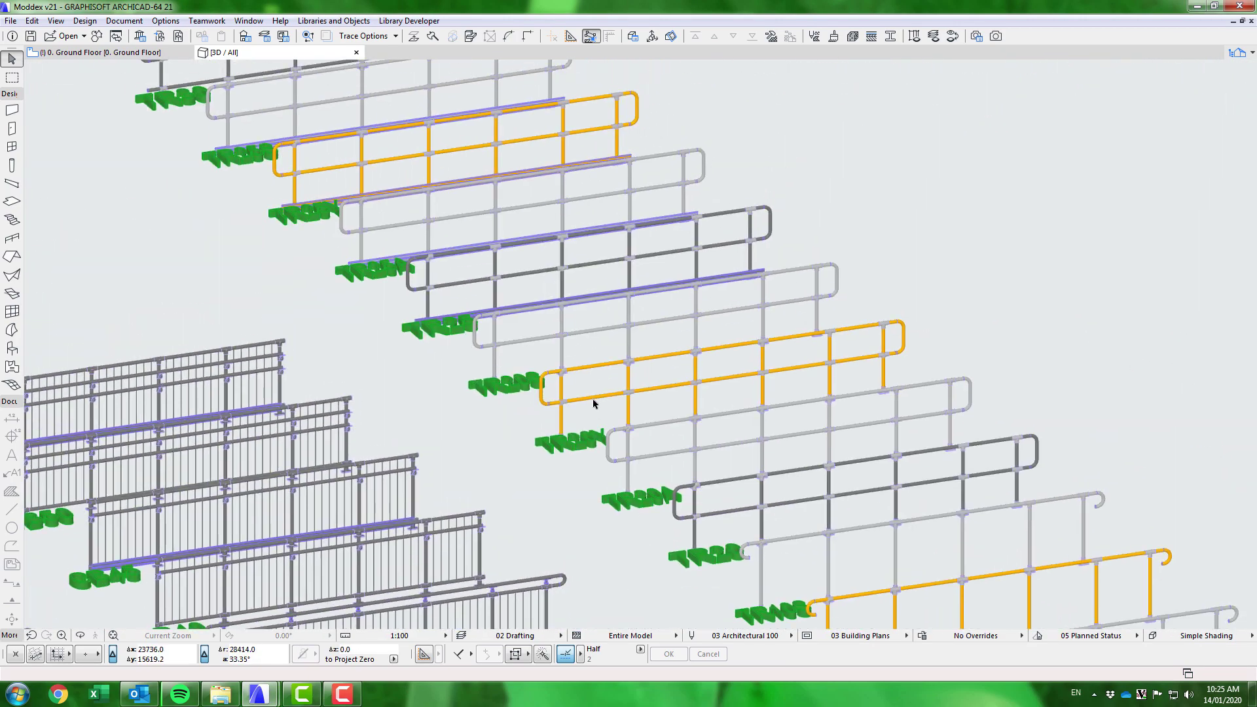
scroll(753, 532, "down", 5)
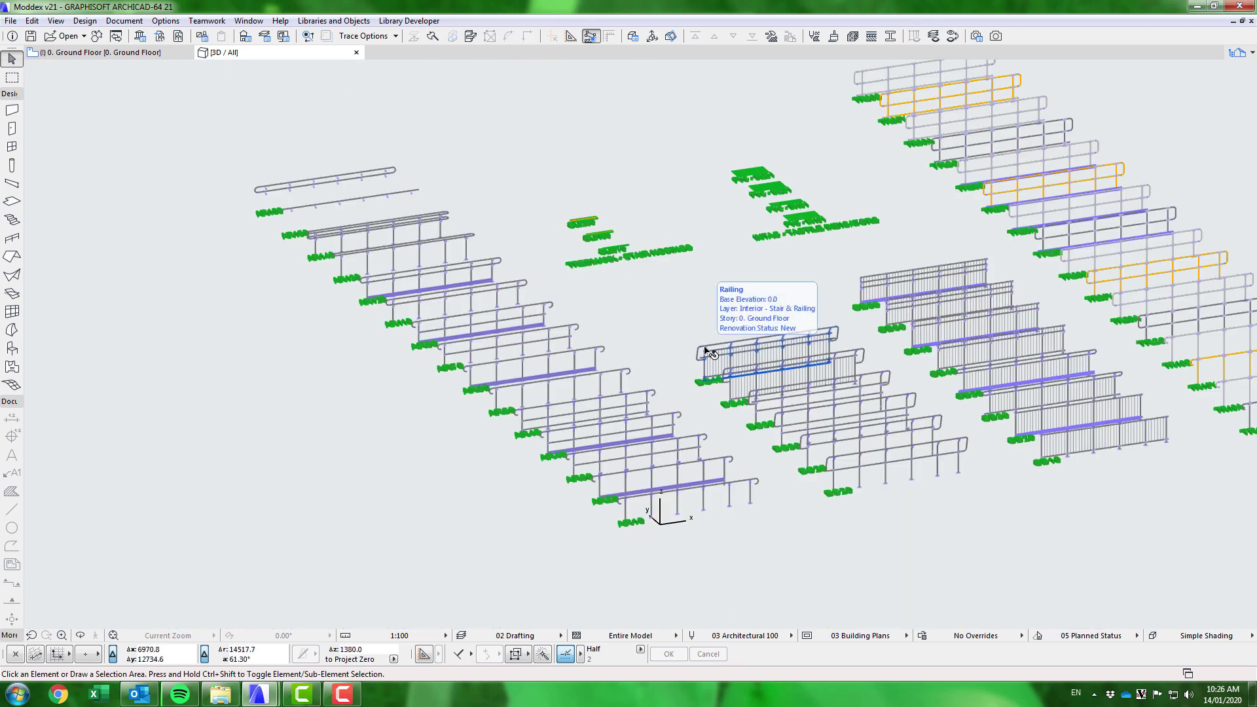
left_click(728, 314)
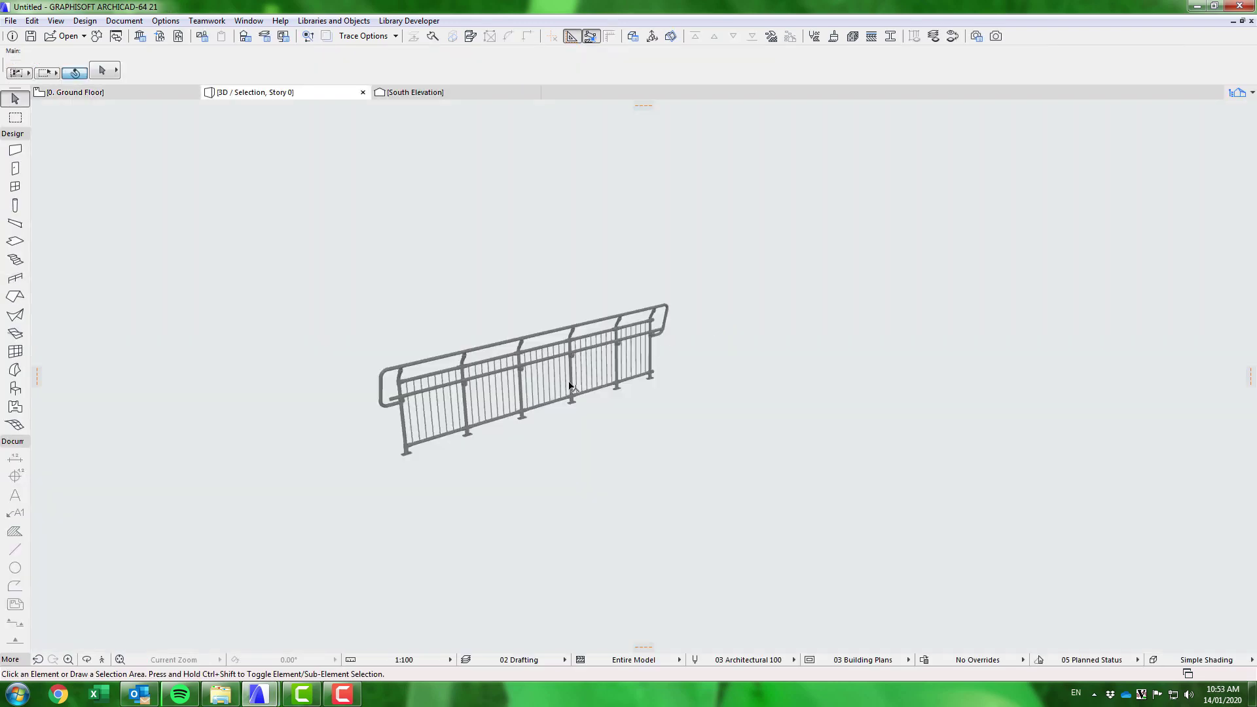
Orbit the single railing to face the viewer and open Attribute Manager.
scroll(474, 392, "up", 5)
middle_click_drag(455, 449, 616, 438, "shift")
left_click(815, 38)
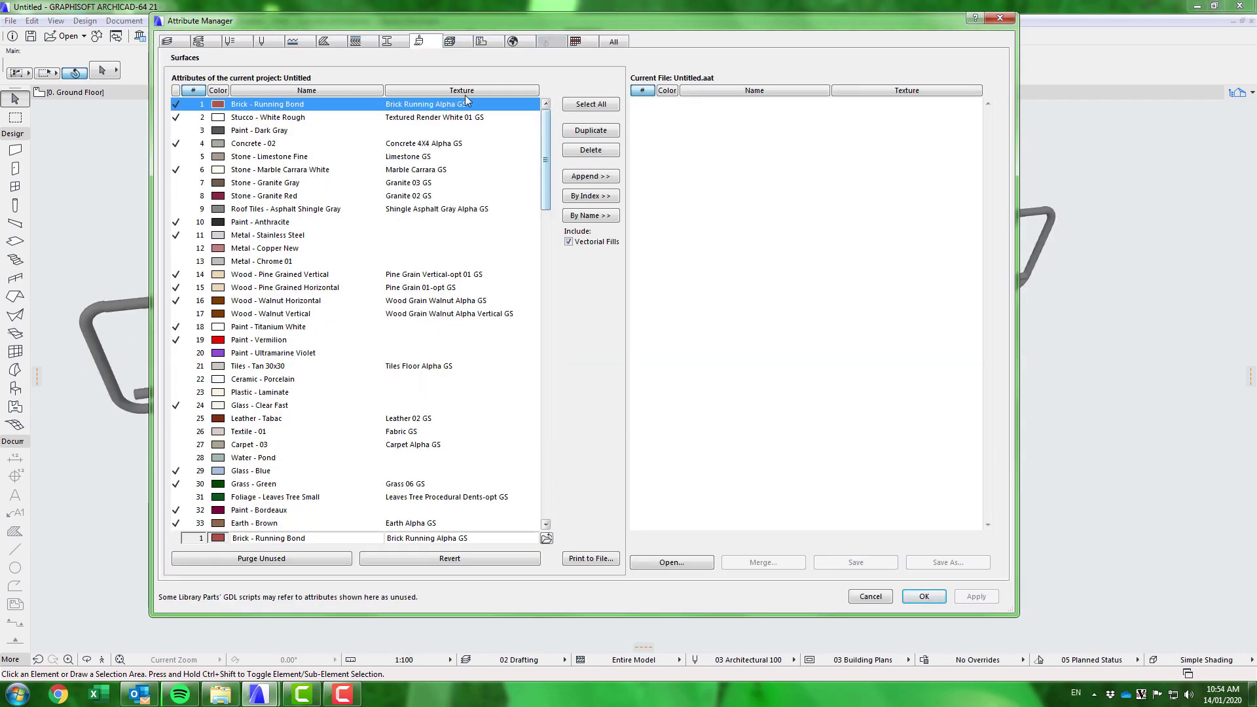
Find the MODDEX - Galvanised surface and Steel - MODDEX Rails - Galvanised material, then switch to Explorer.
left_click_drag(548, 159, 521, 506)
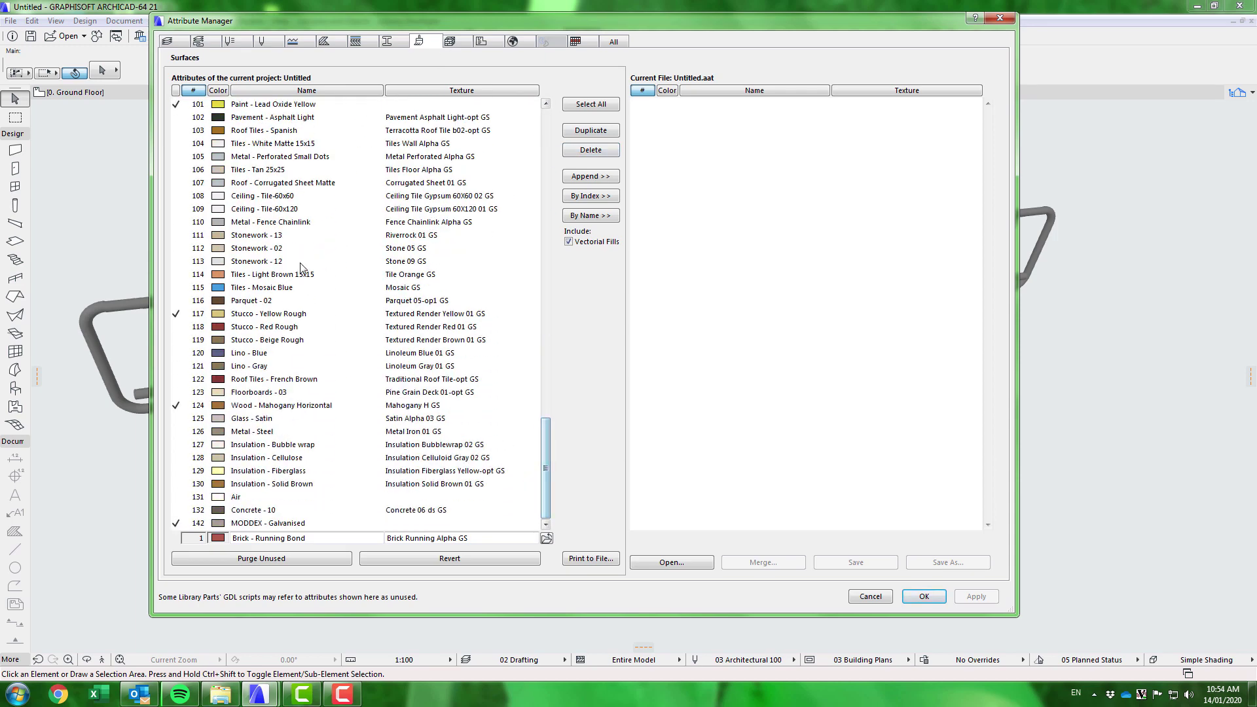
left_click(239, 524)
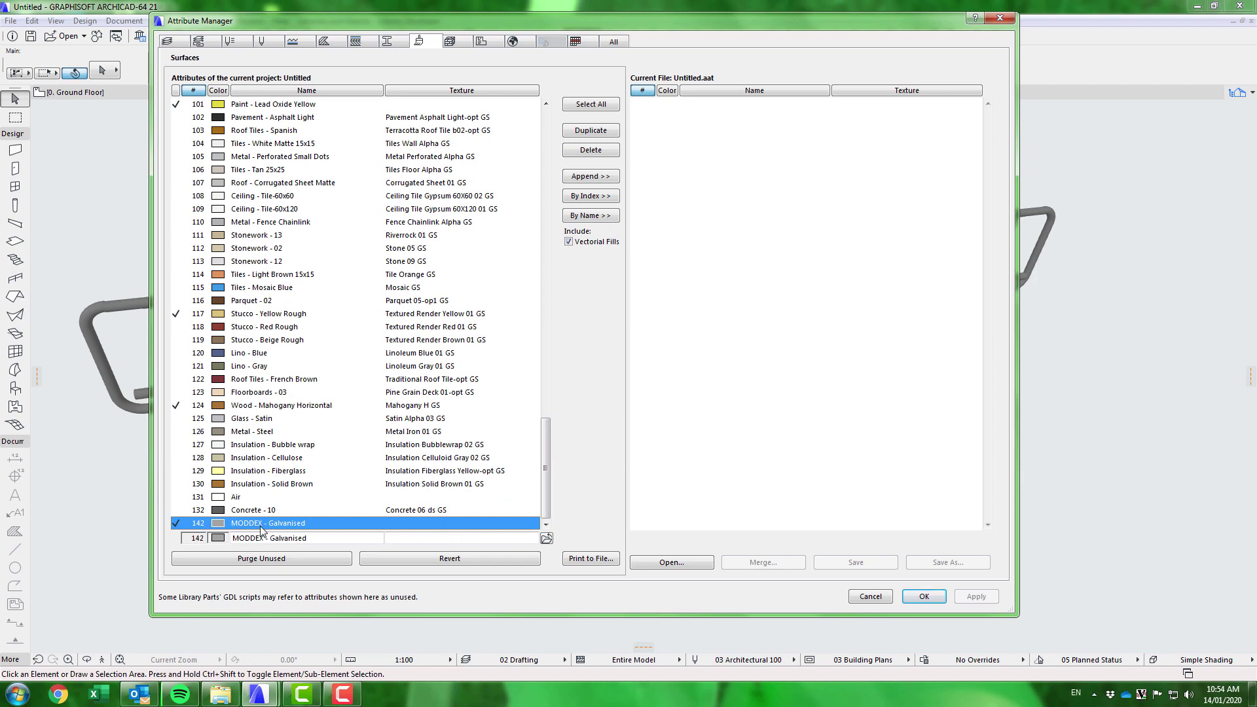
left_click(450, 42)
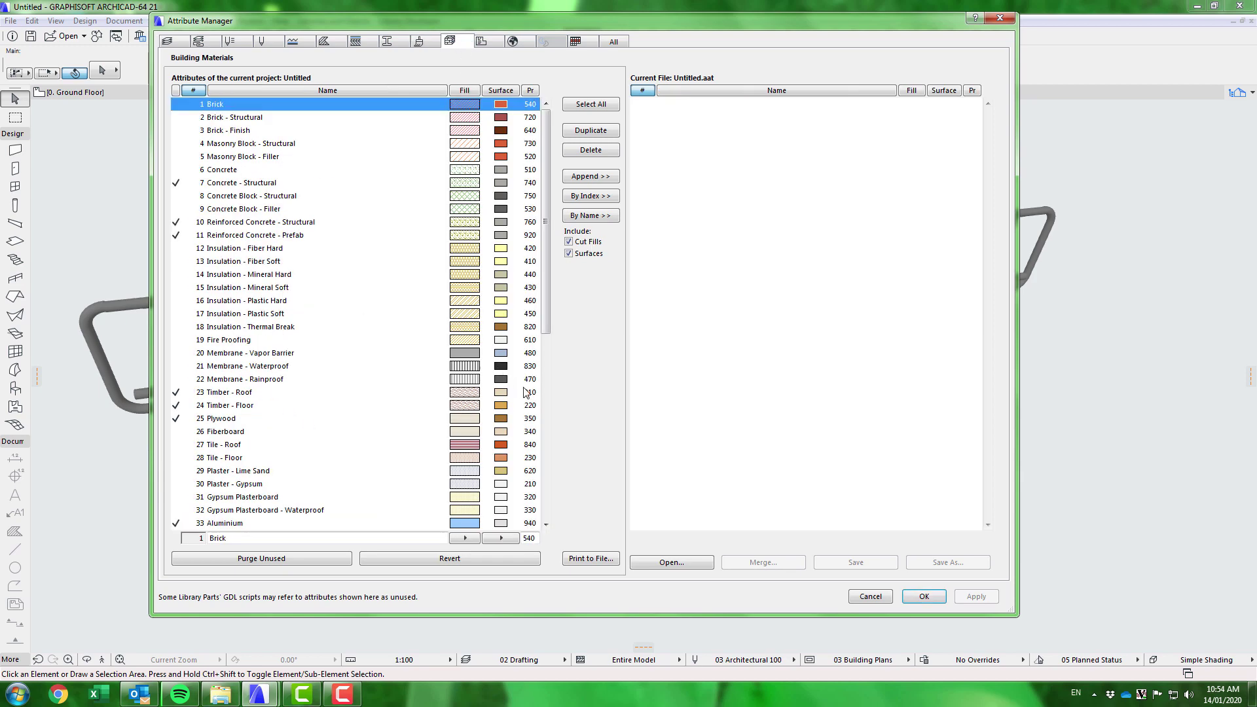
left_click_drag(547, 331, 560, 527)
left_click(255, 524)
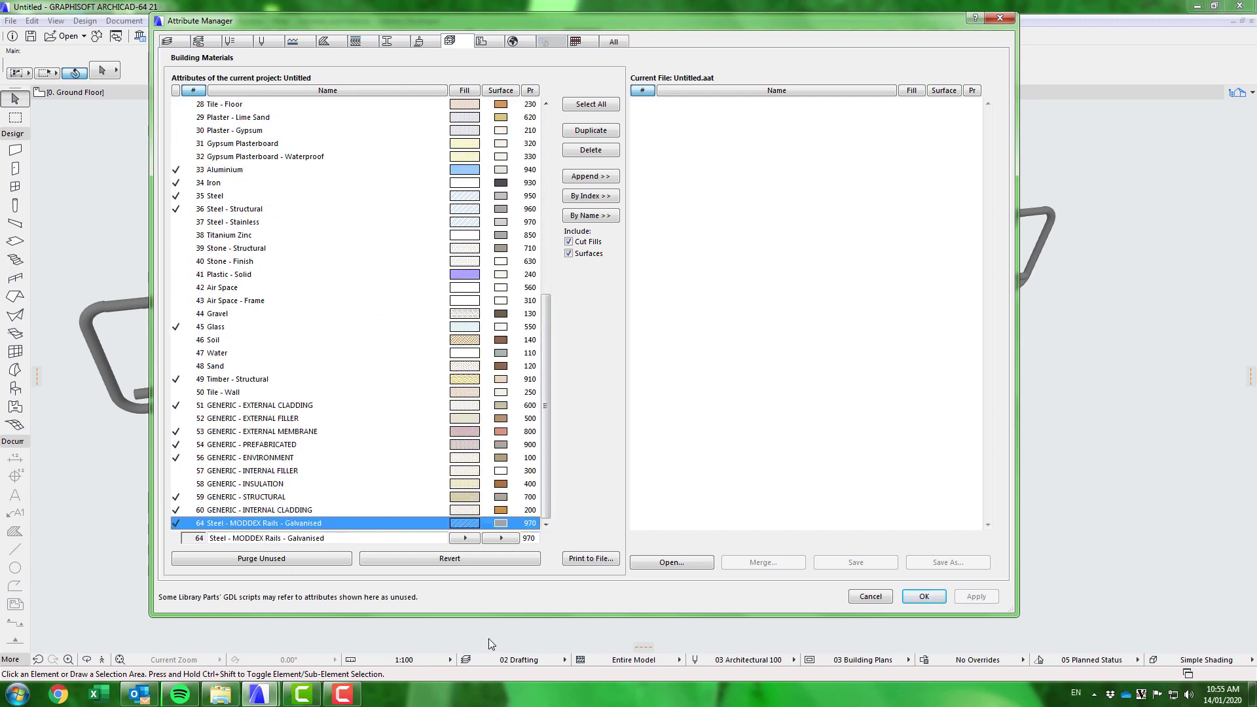
key("alt+Tab")
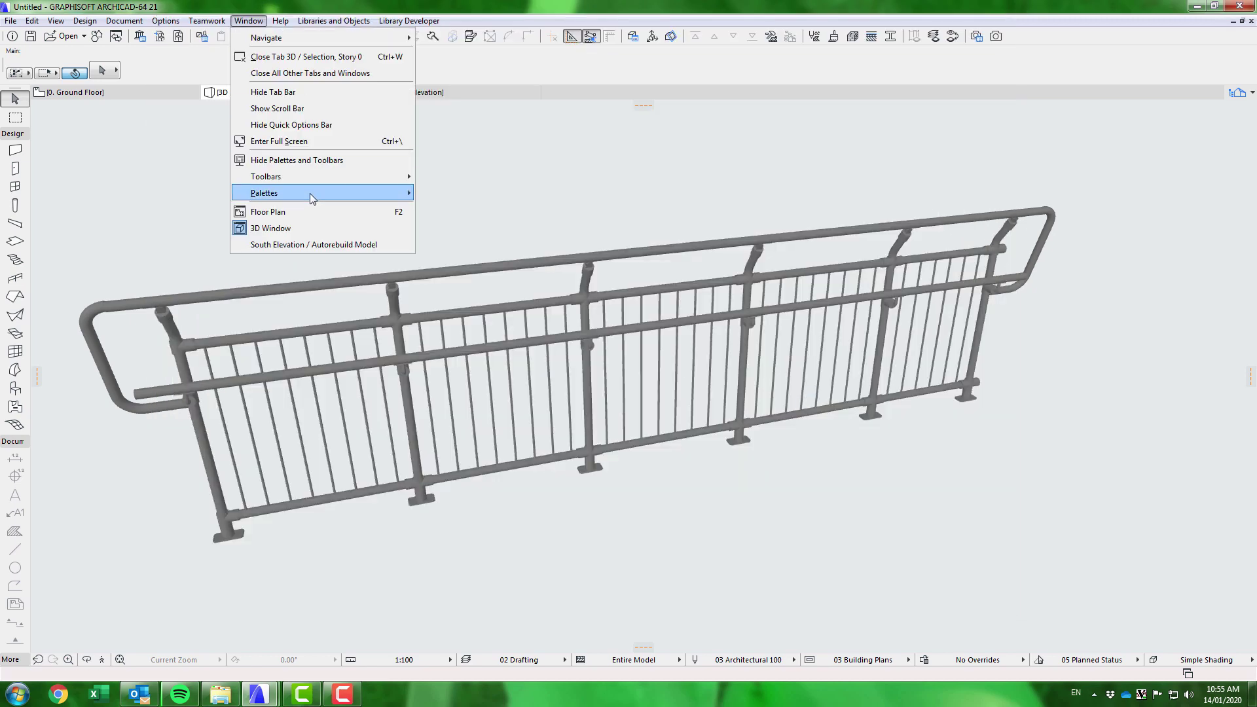
Open the Favorites palette and import all 45 Moddex railing favourites from Favourites_Moddex_v21.prf.
left_click(332, 187)
left_click(285, 126)
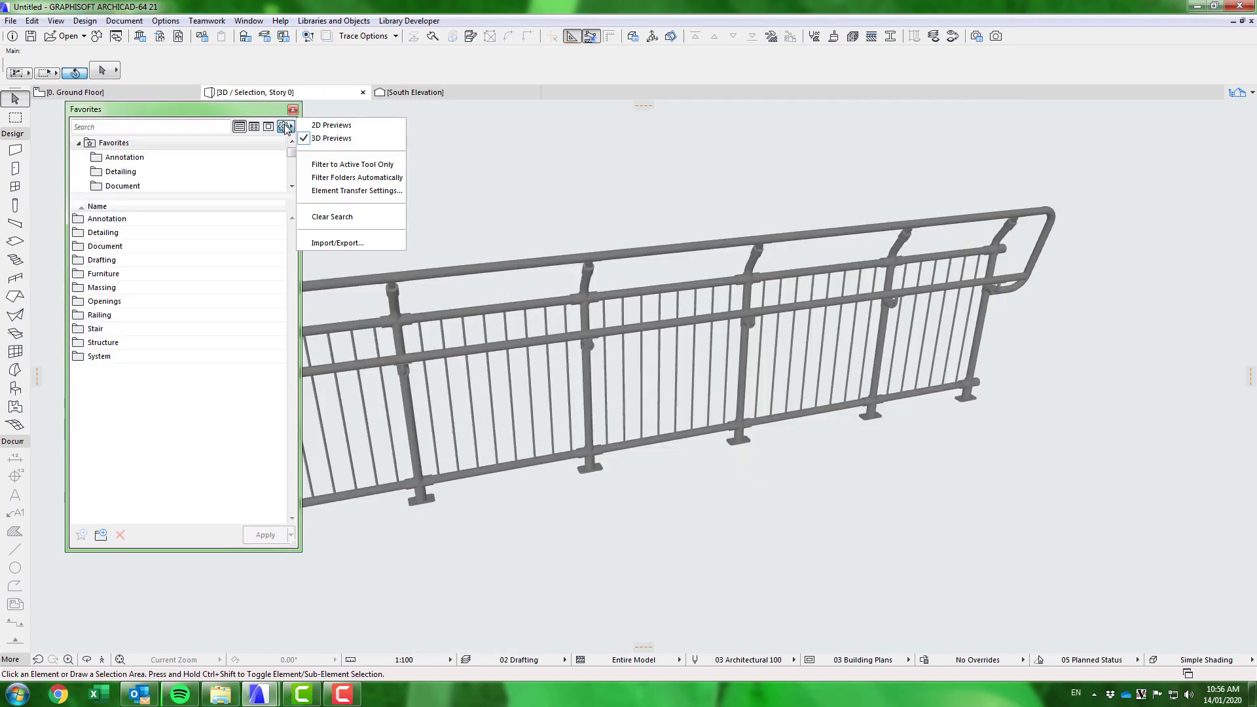
left_click(339, 242)
left_click(720, 229)
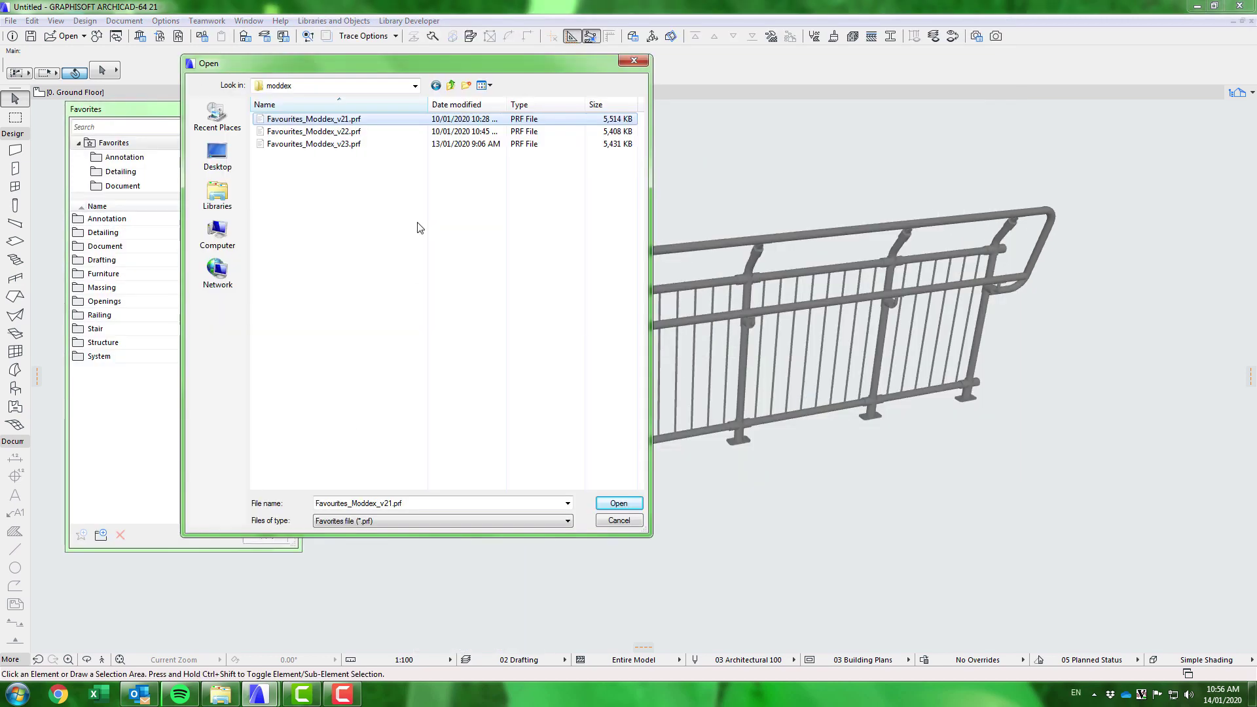
left_click(620, 509)
left_click_drag(627, 339, 628, 678)
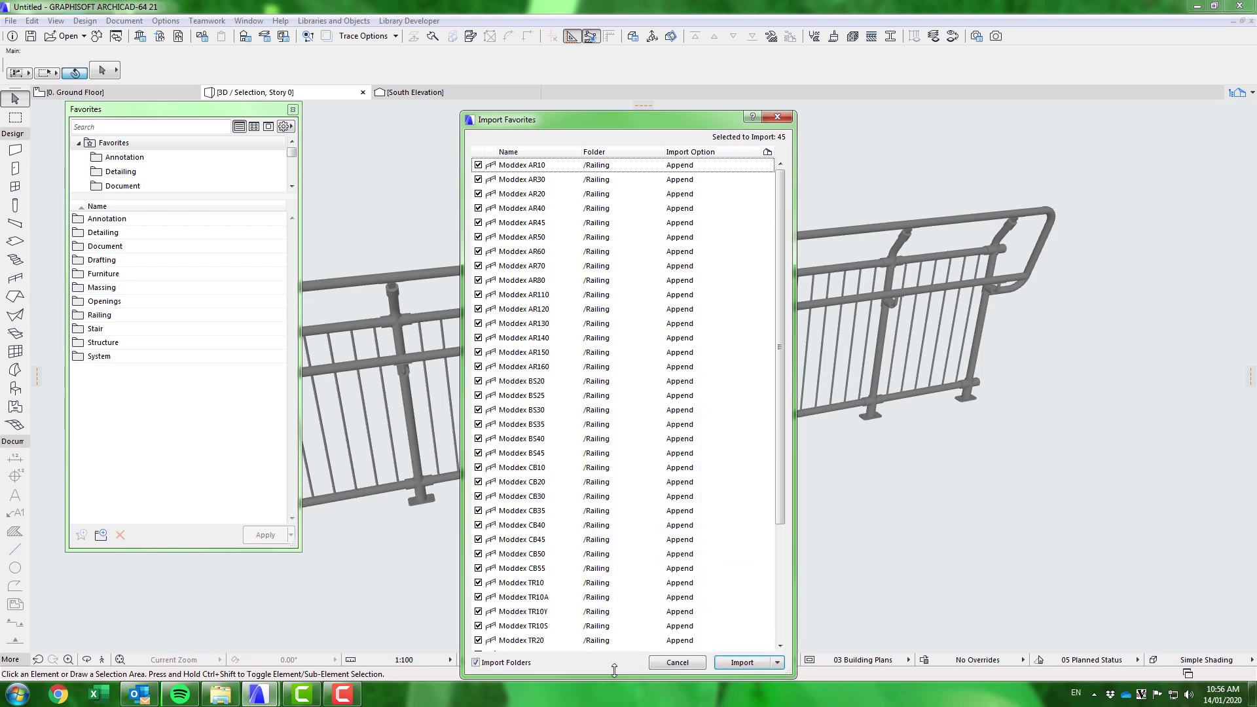
scroll(785, 427, "down", 3)
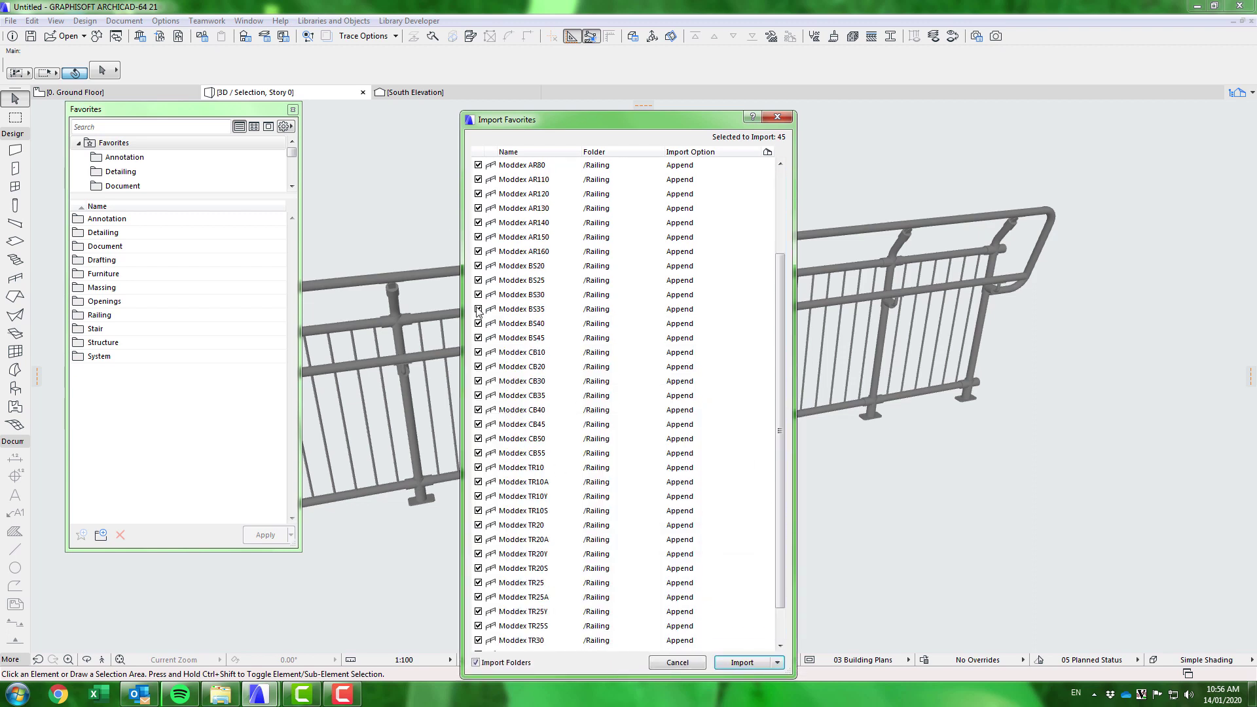
left_click(744, 663)
Open the Railing favourites folder and apply the Moddex TR10Y favourite.
left_click(93, 315)
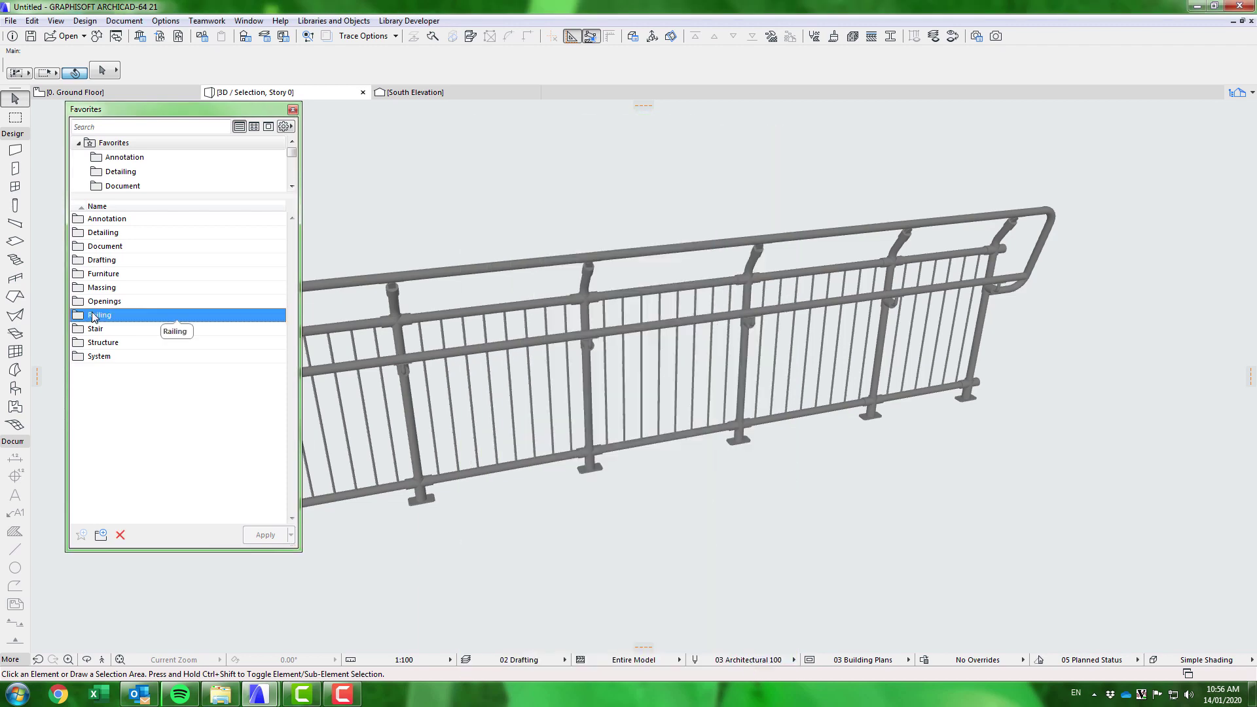
double_click(97, 315)
left_click_drag(300, 550, 554, 660)
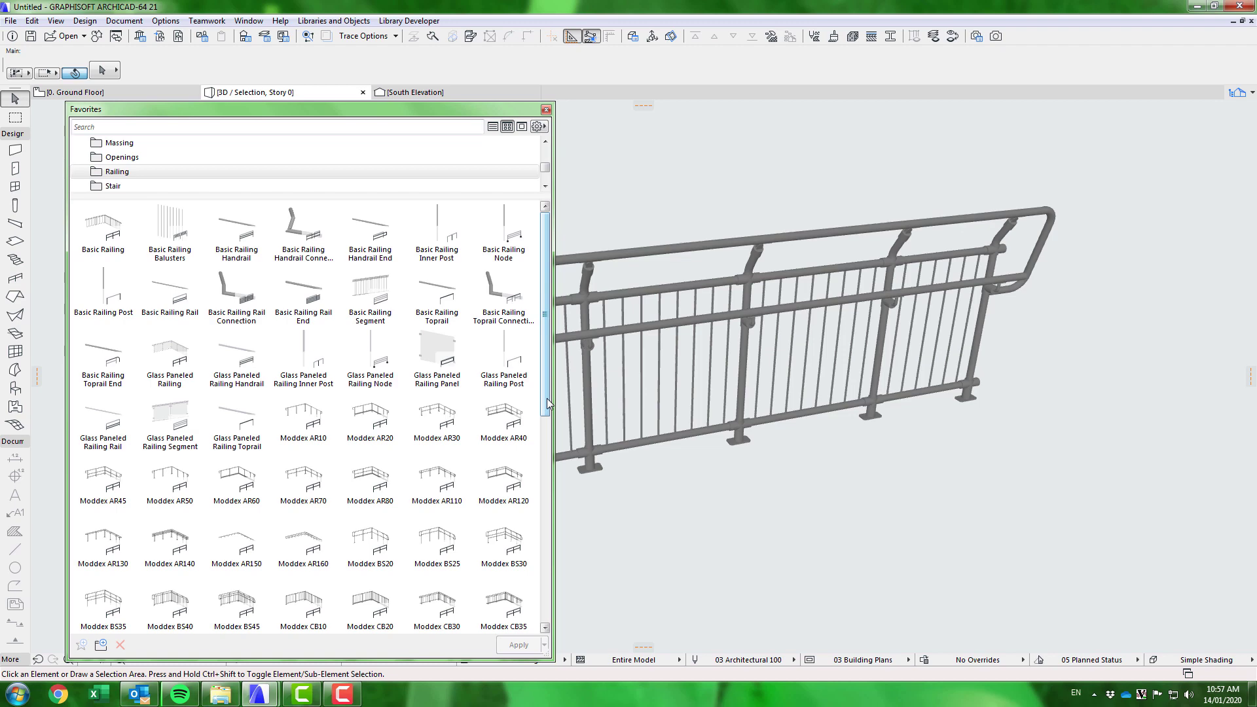
left_click_drag(549, 404, 550, 462)
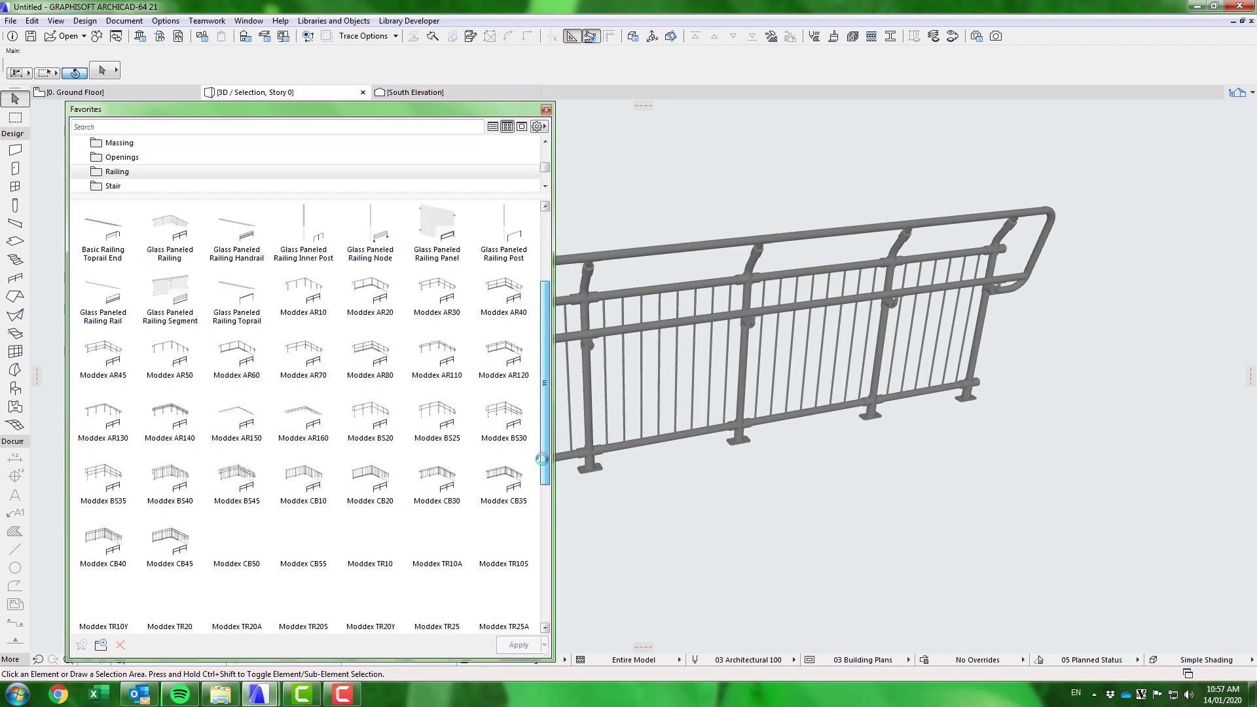
scroll(436, 563, "down", 2)
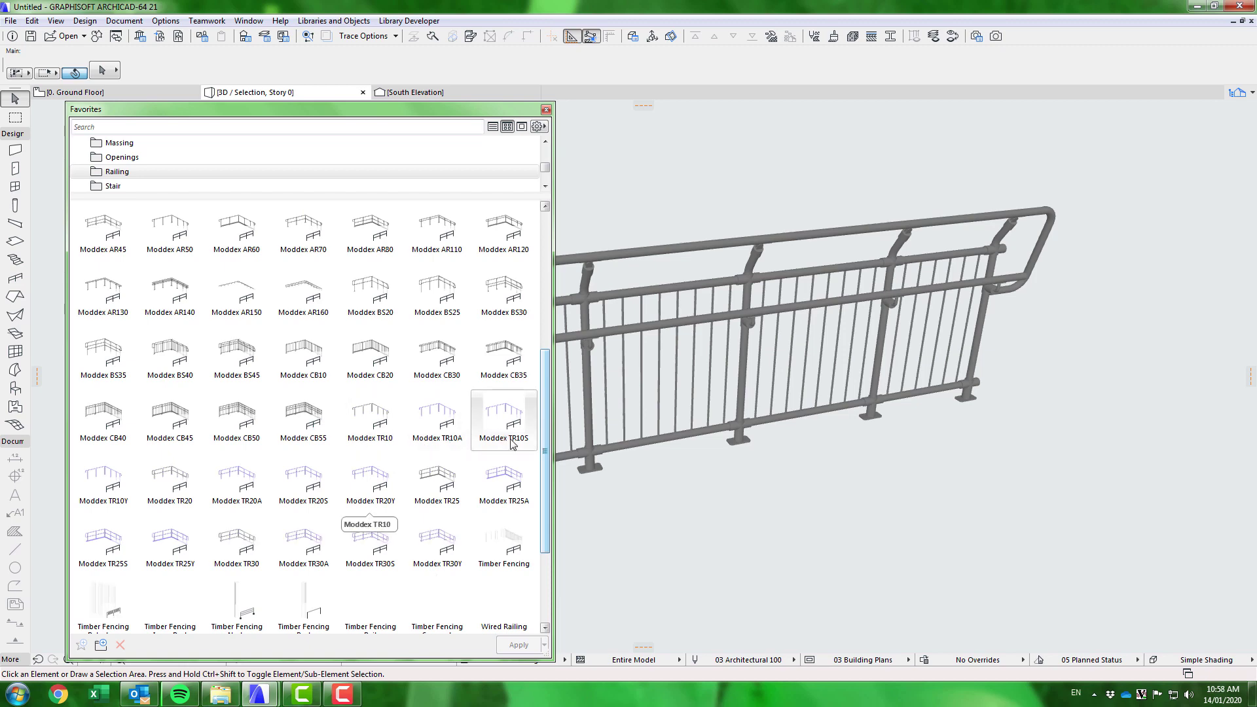
double_click(103, 484)
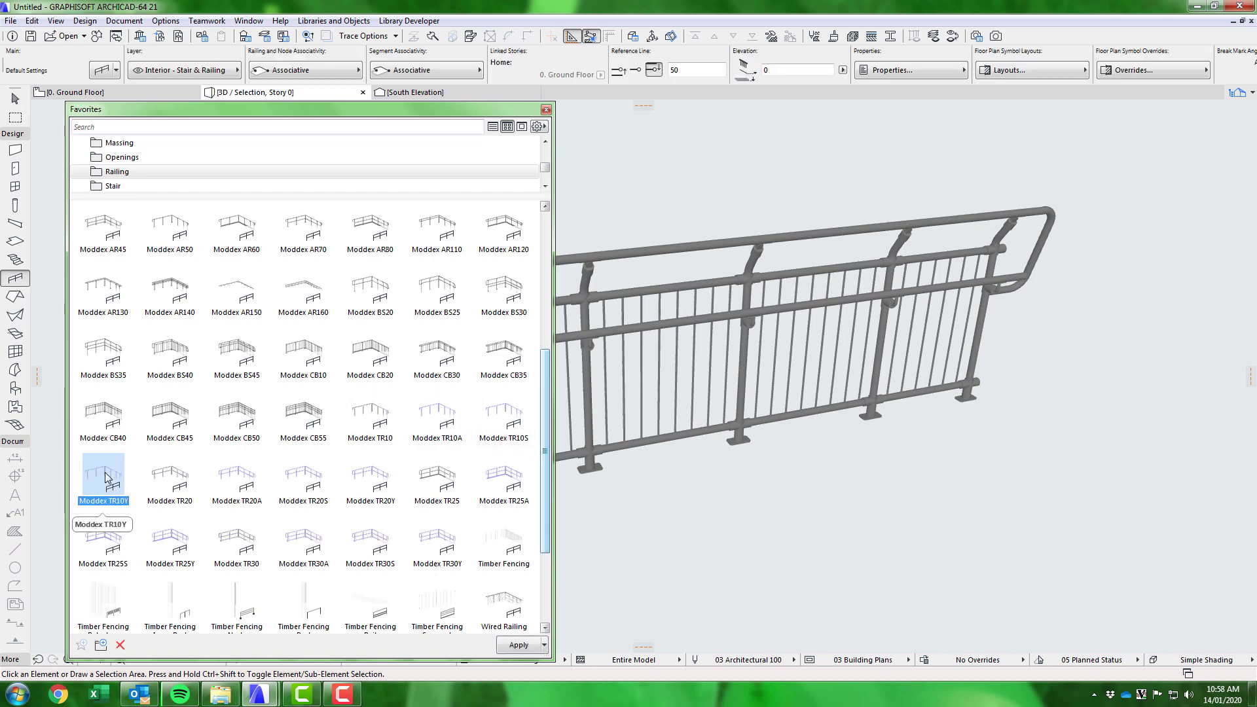
Start the Moddex TR10Y railing on the Ground Floor plan with its first two nodes.
key("F2")
left_click(631, 521)
left_click(842, 399)
Finish the railing at its third node and check its handrail material in 3D.
double_click(853, 475)
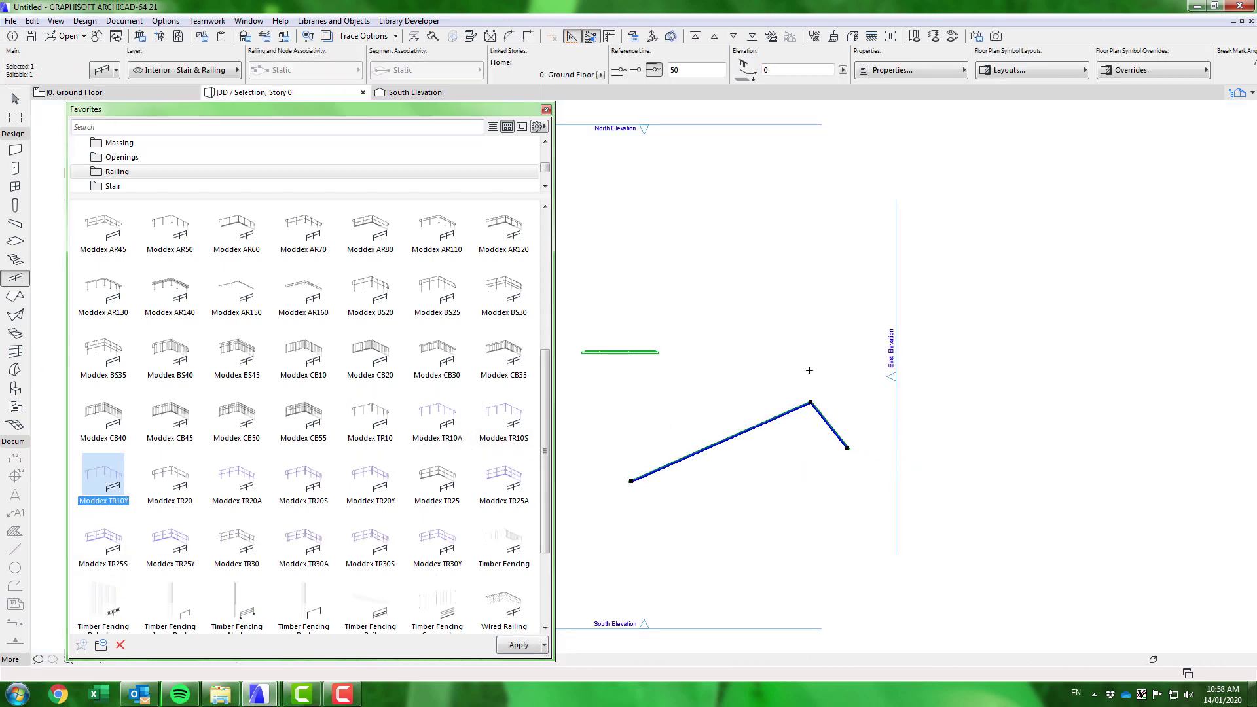
key("F3")
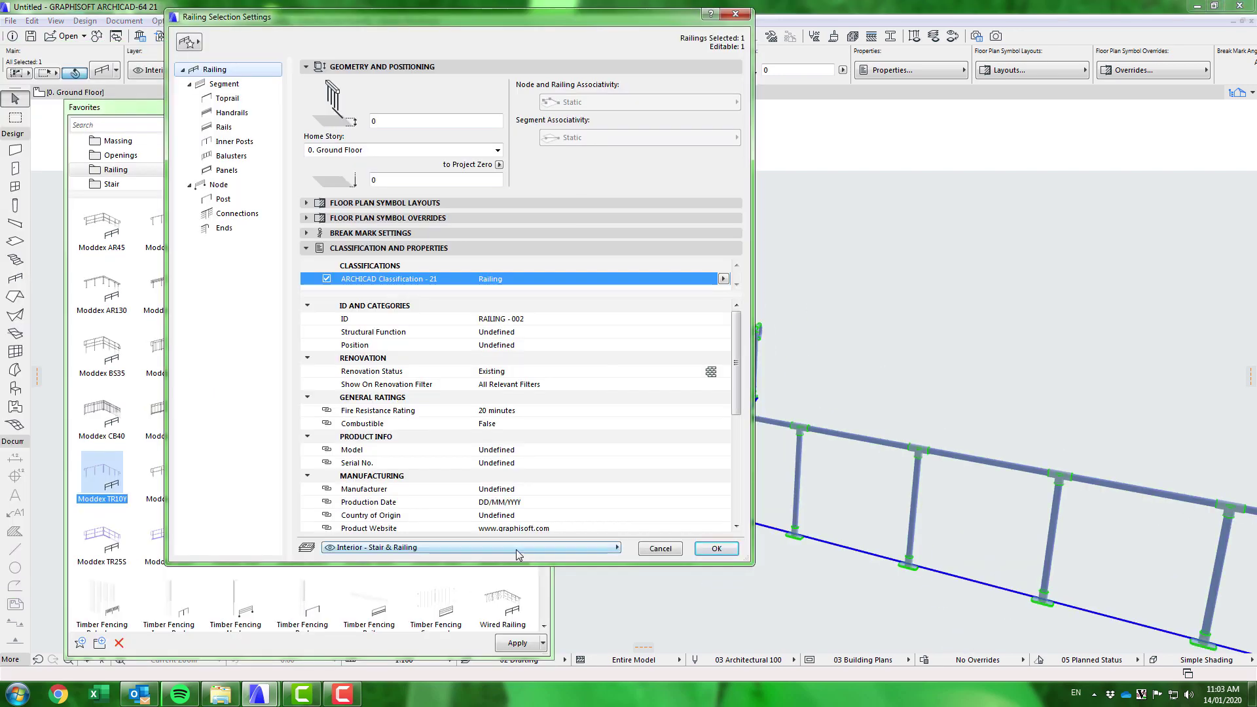
left_click(232, 112)
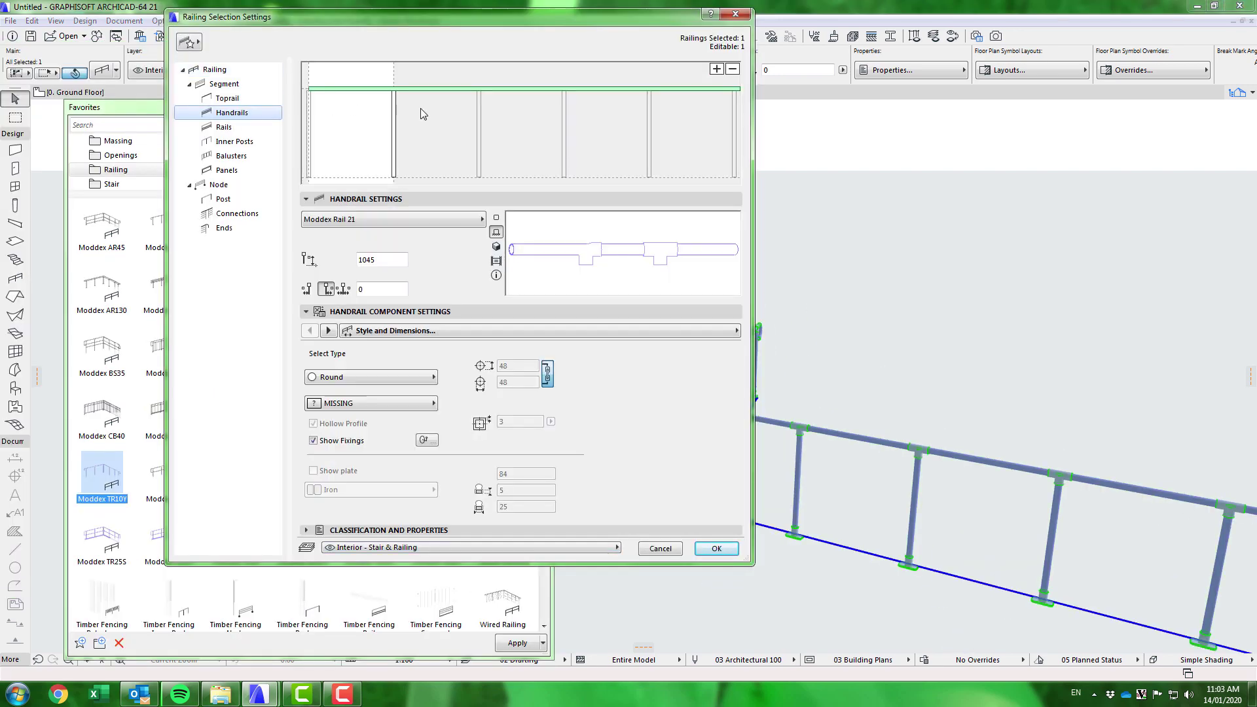
left_click(373, 405)
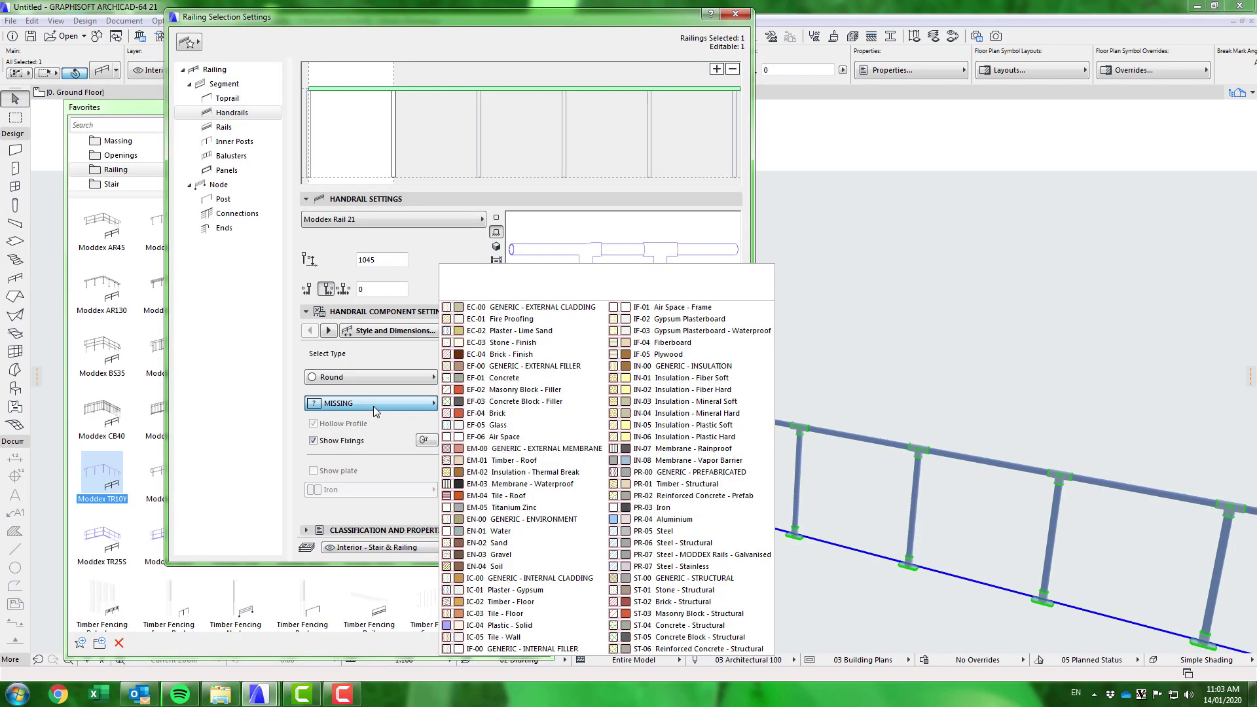
left_click(374, 404)
Compare with the handrail material of the yellow reference railing in Moddex v21.
mouse_move(260, 694)
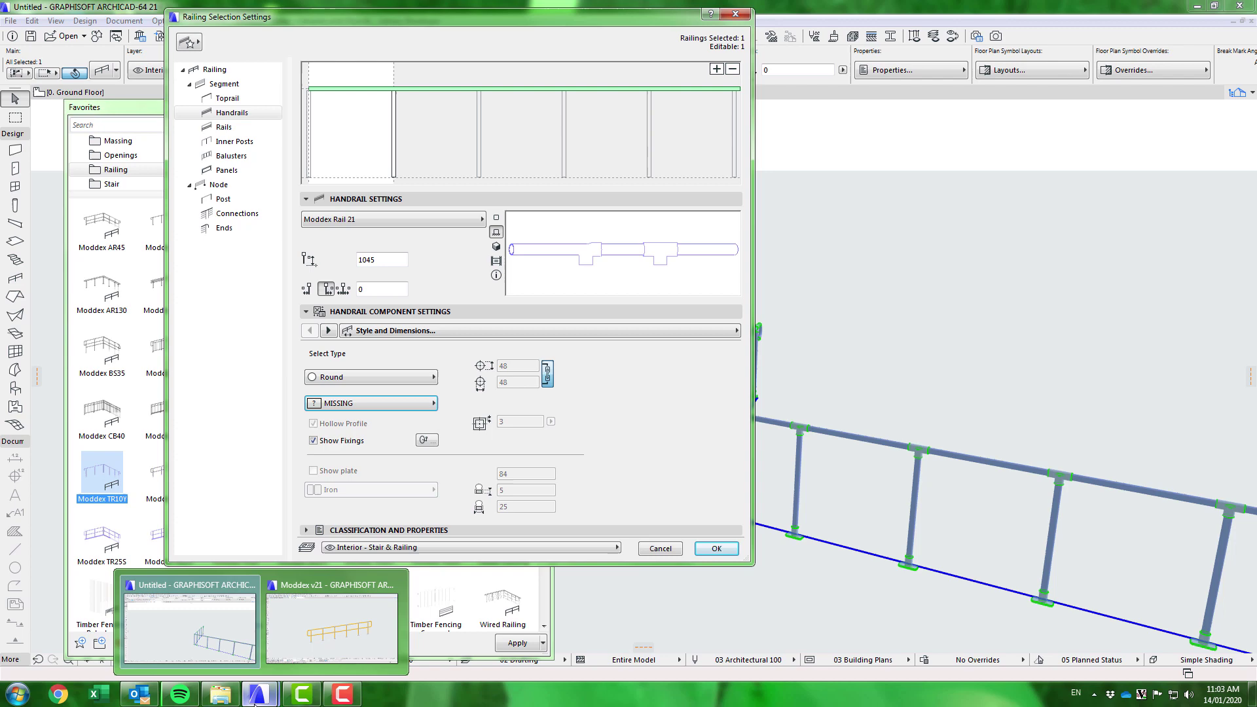
left_click(309, 633)
double_click(659, 343)
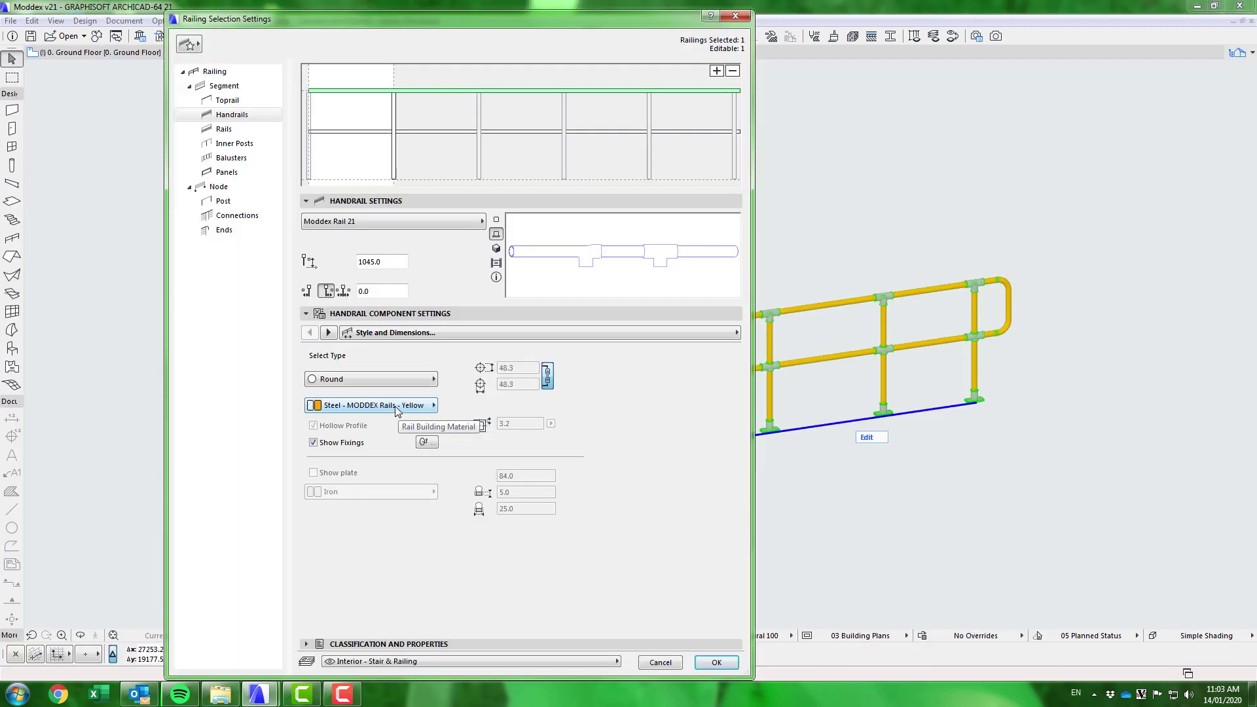
left_click(394, 405)
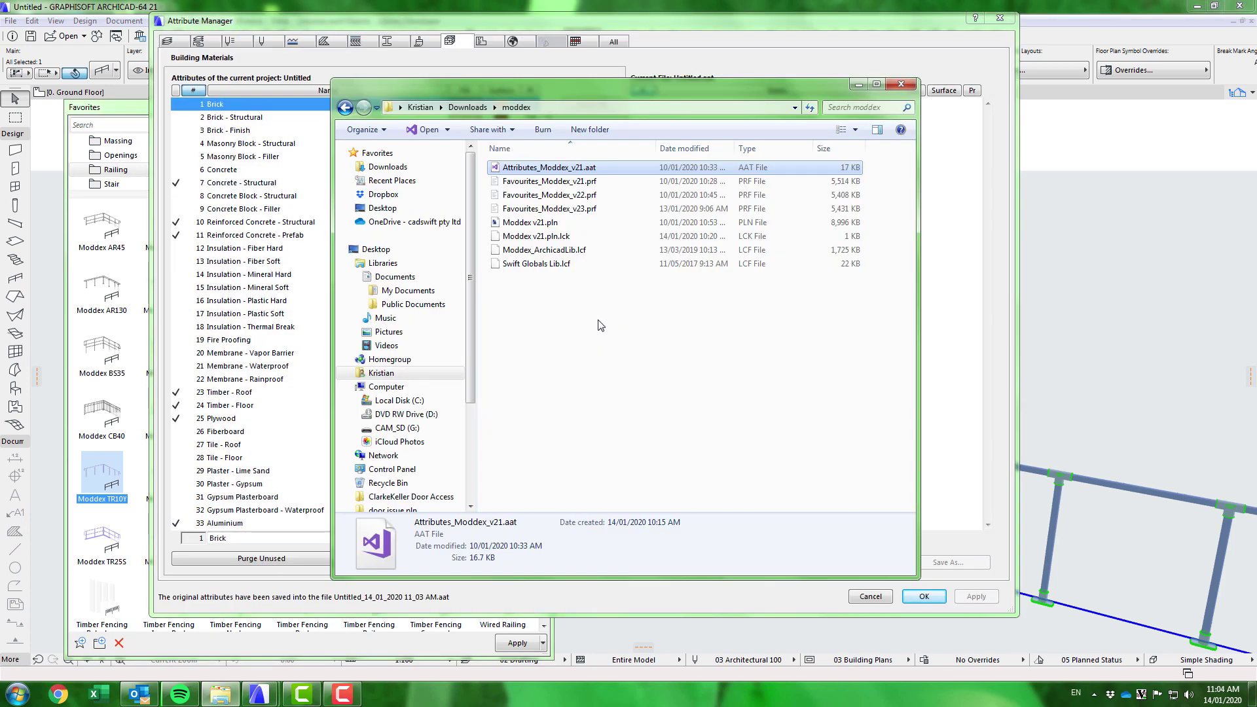
Load Attributes_Moddex_v21.aat and append its Steel - MODDEX Rails - Yellow material to the project.
key("alt+Tab")
left_click(674, 562)
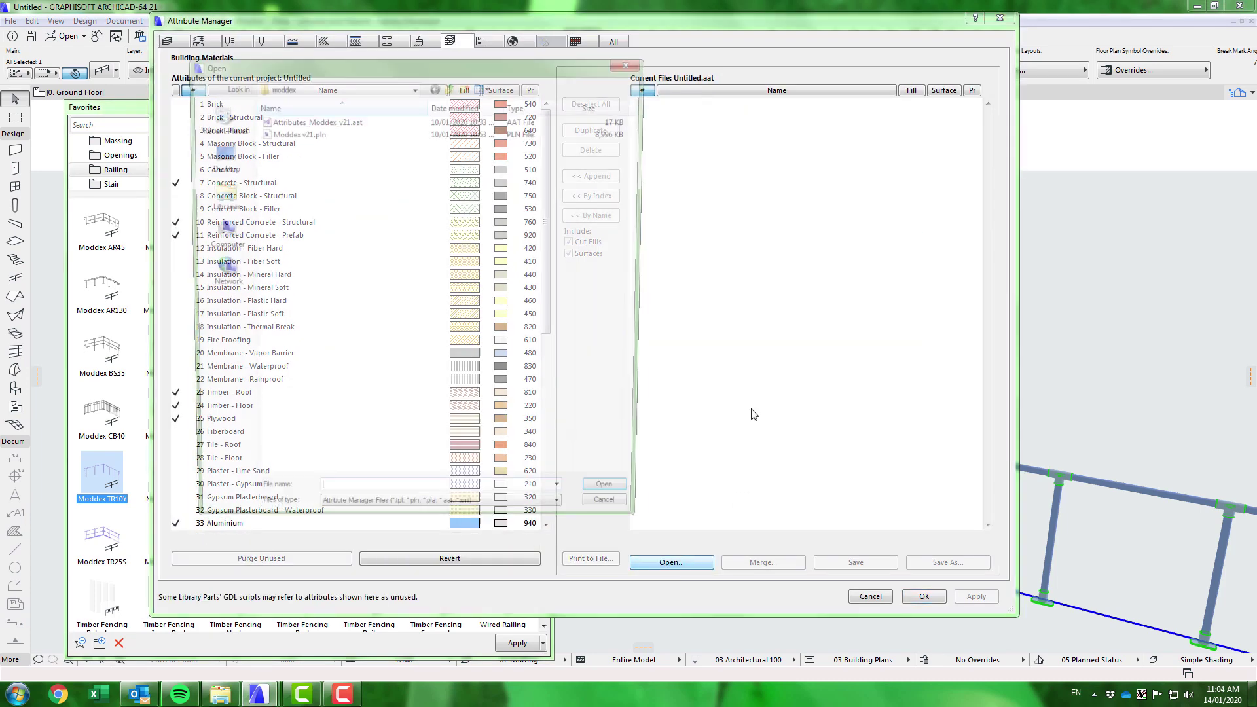
left_click(327, 119)
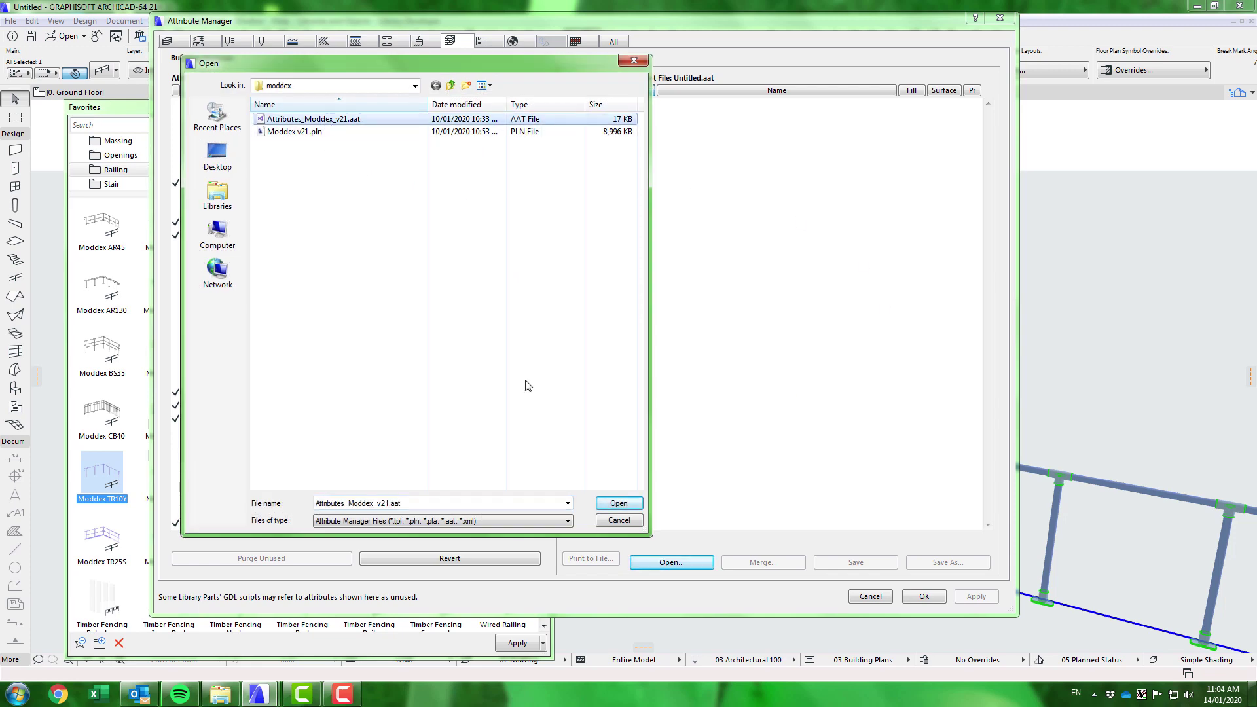
left_click(619, 504)
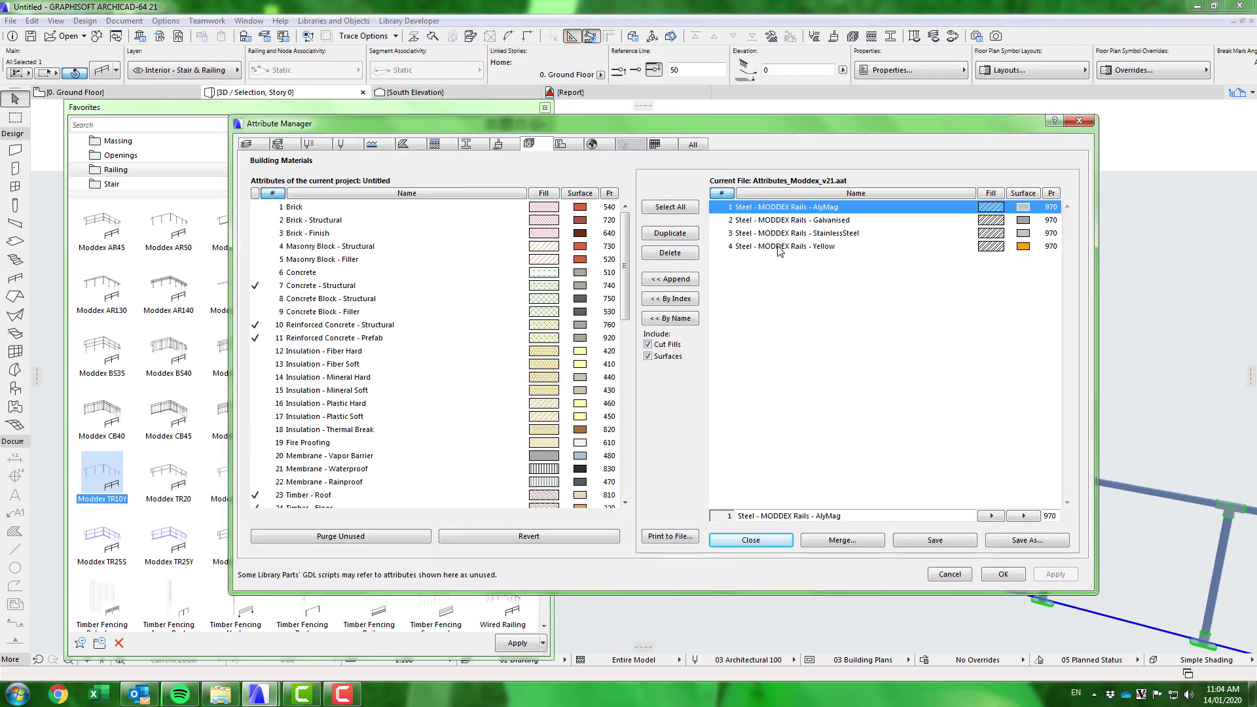
left_click(779, 248)
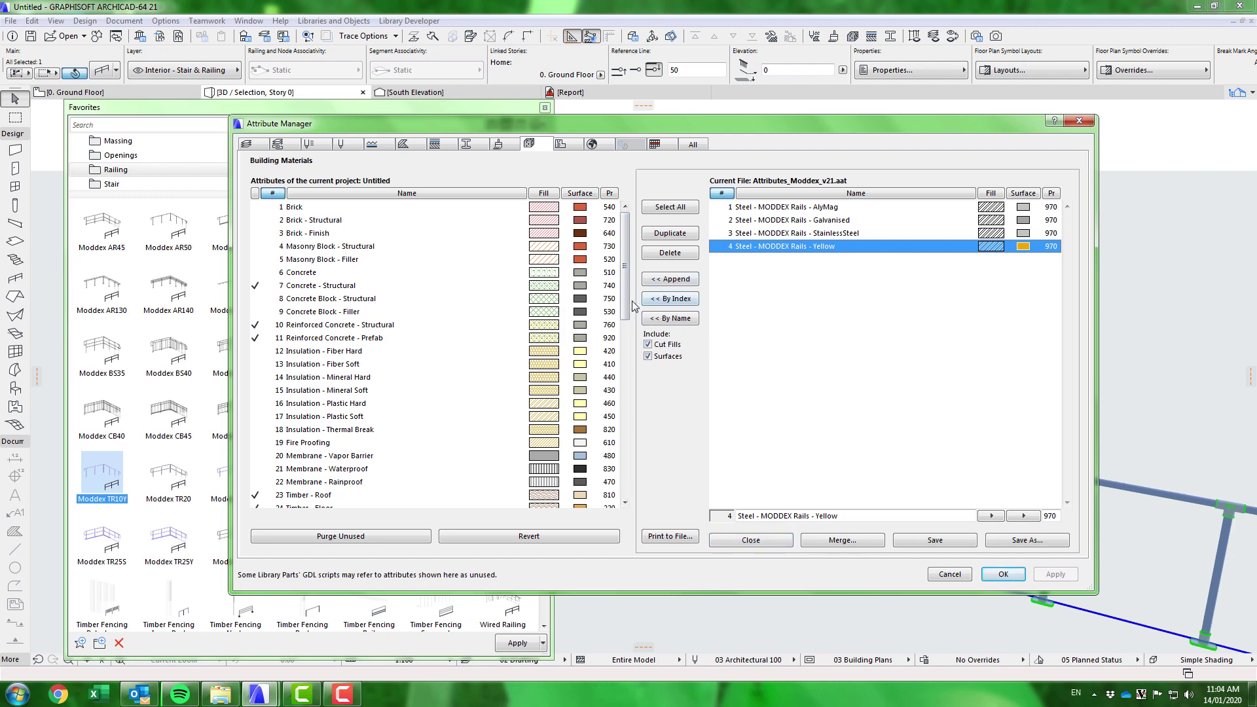
left_click_drag(626, 305, 619, 445)
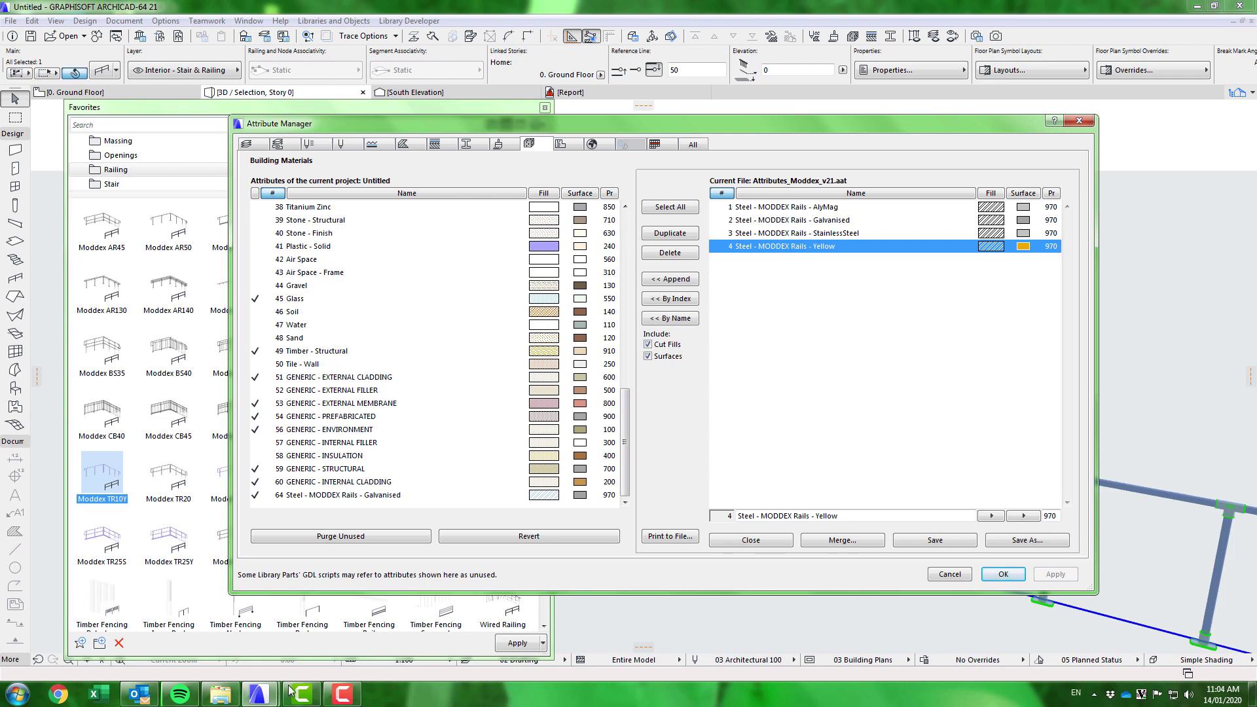
Check the Moddex v21 sample material and set the handrail material to Steel - MODDEX Rails - Yellow.
mouse_move(267, 698)
left_click(188, 617)
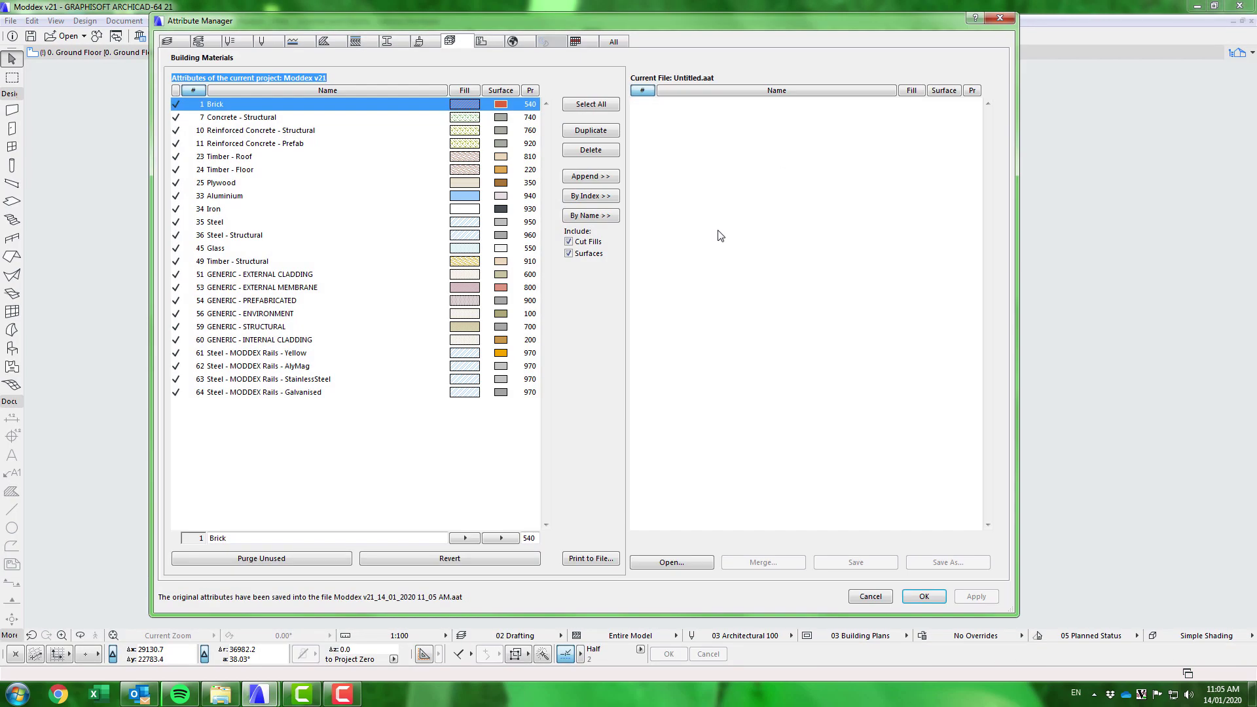
left_click(221, 358)
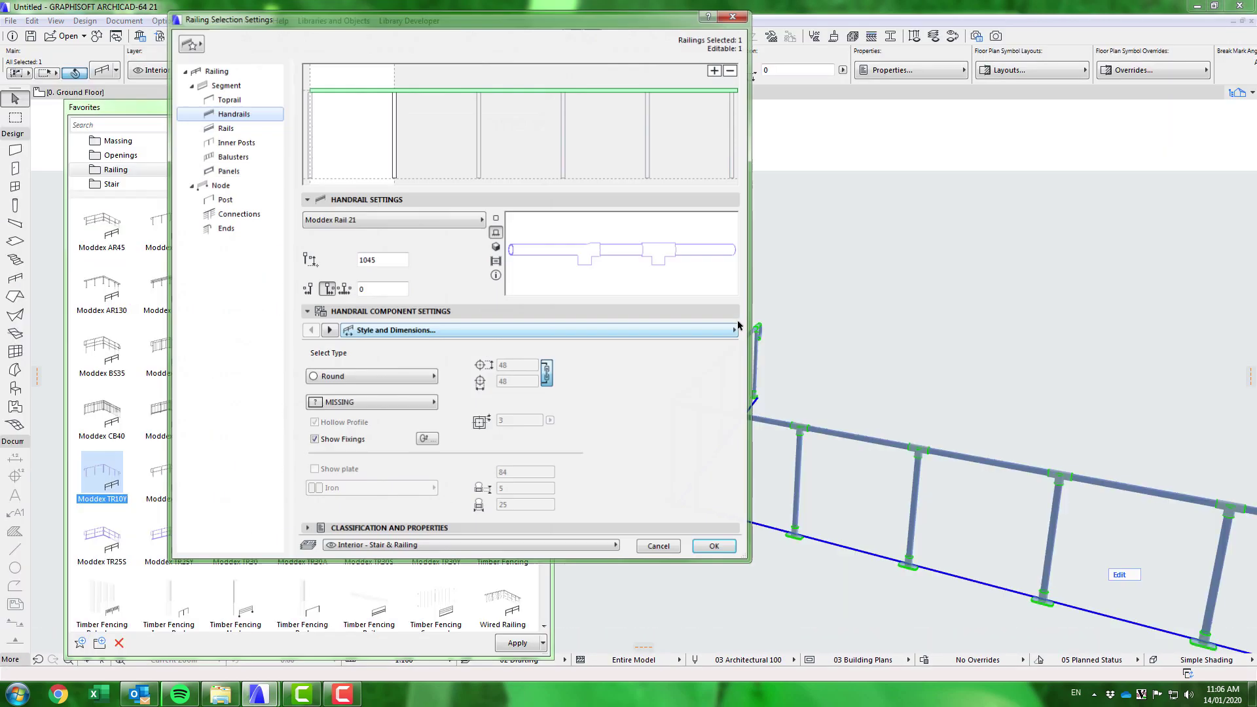
left_click(380, 404)
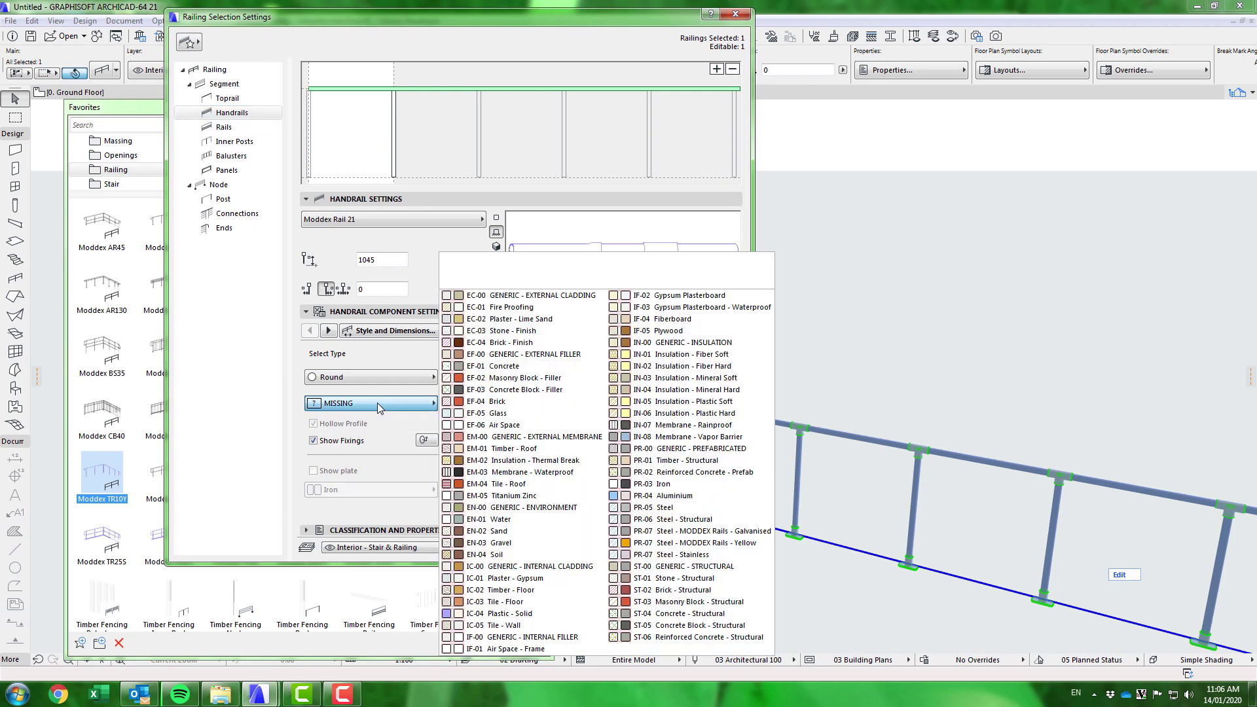
left_click(655, 545)
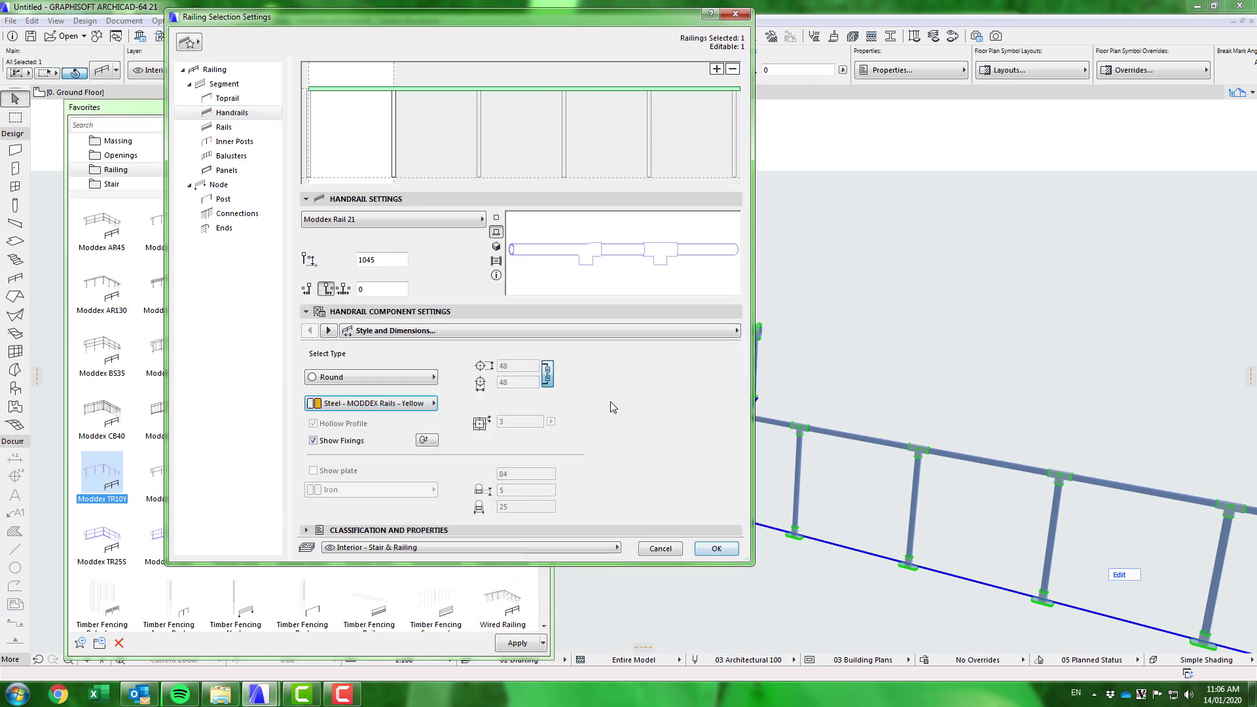
Review the sample railing's settings, then reopen the Untitled railing's settings at the inner posts page.
left_click(393, 136)
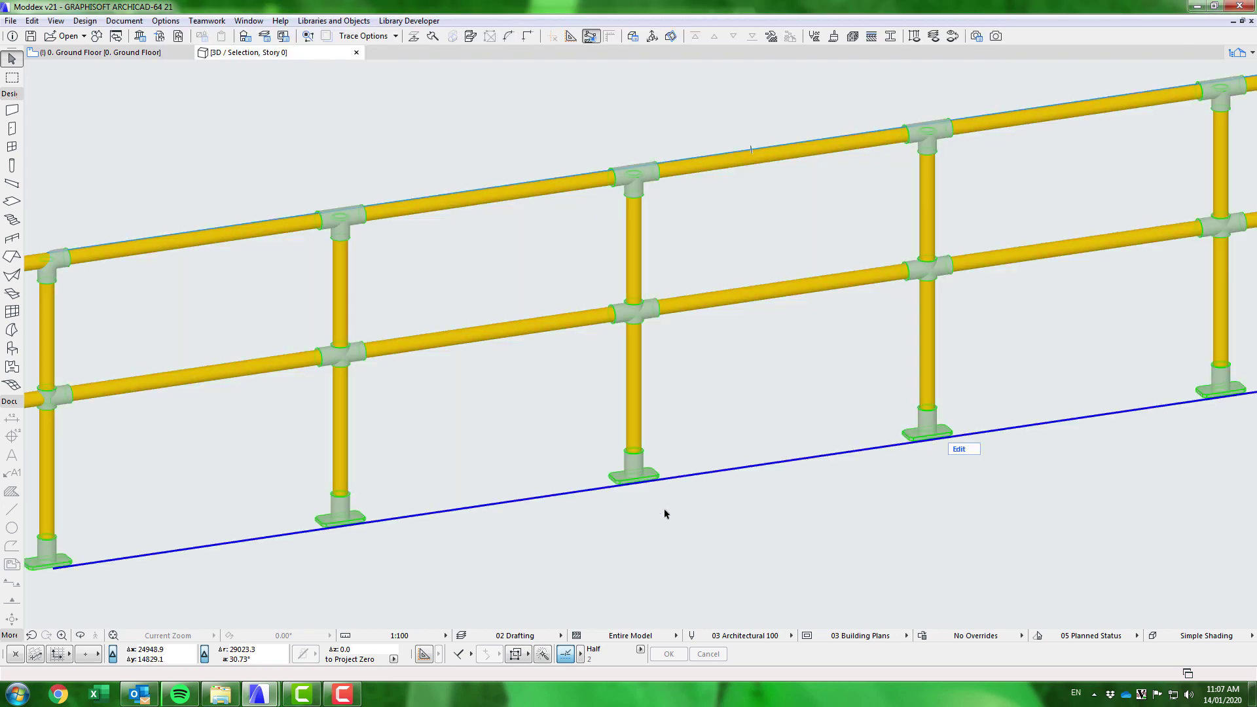
key("ctrl+t")
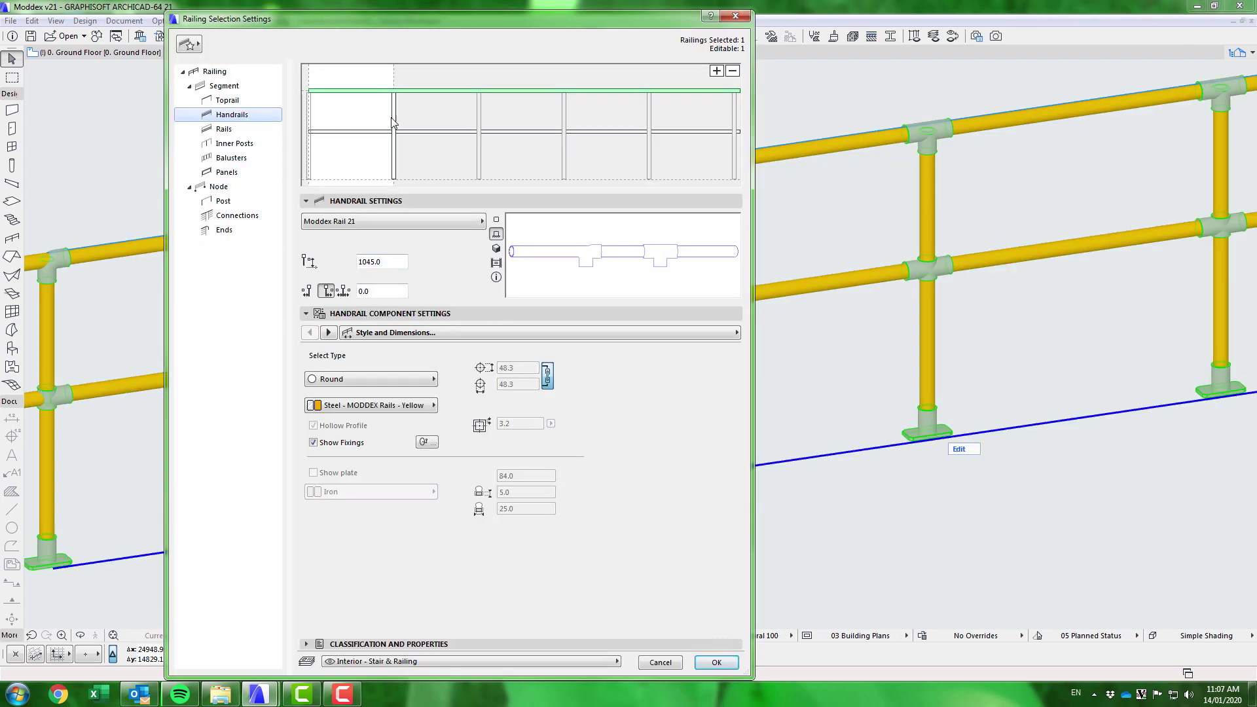
left_click(234, 143)
left_click(534, 394)
left_click(709, 349)
left_click(716, 662)
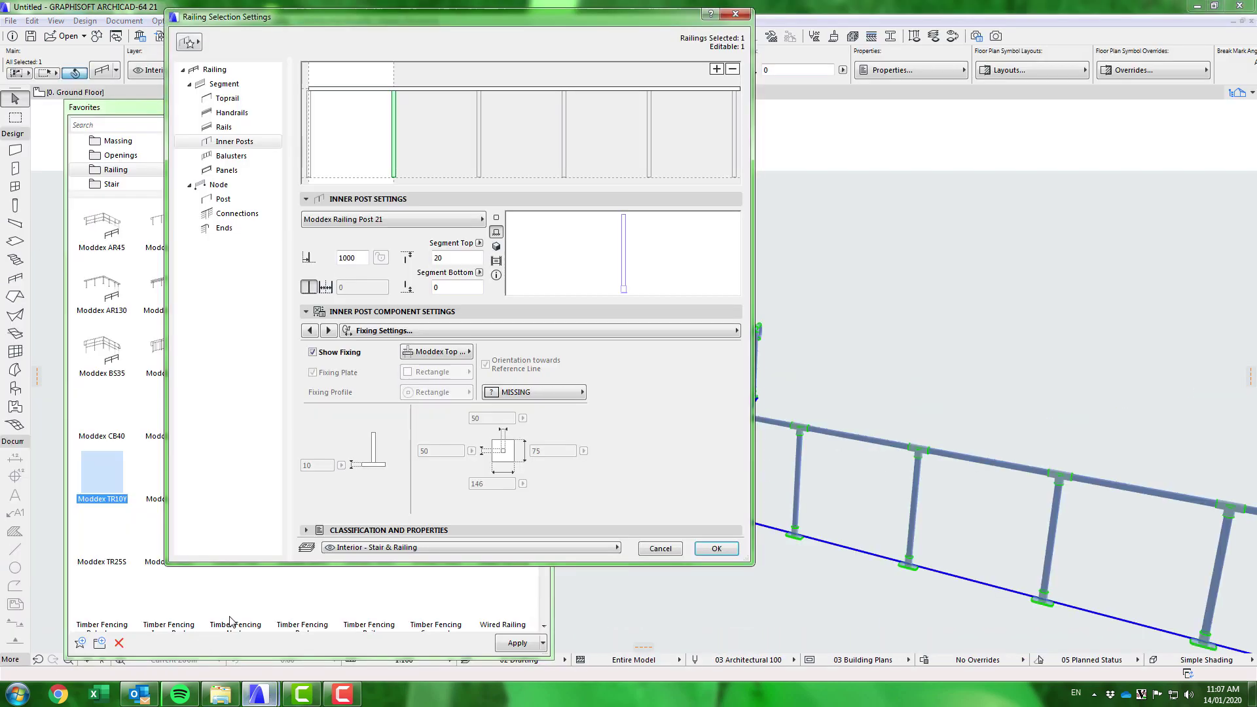
left_click(534, 391)
left_click(899, 535)
Set the inner posts material to Steel - MODDEX Rails - Yellow and confirm.
left_click(737, 330)
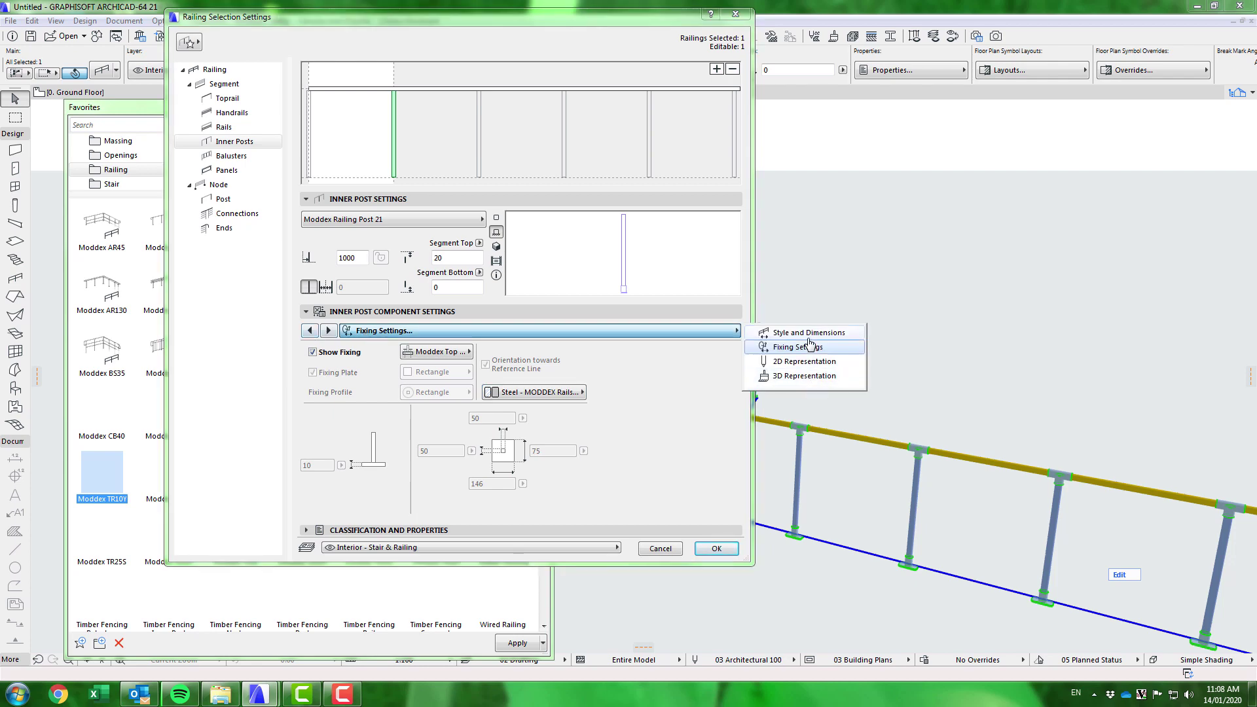
left_click(772, 328)
left_click(373, 396)
left_click(686, 554)
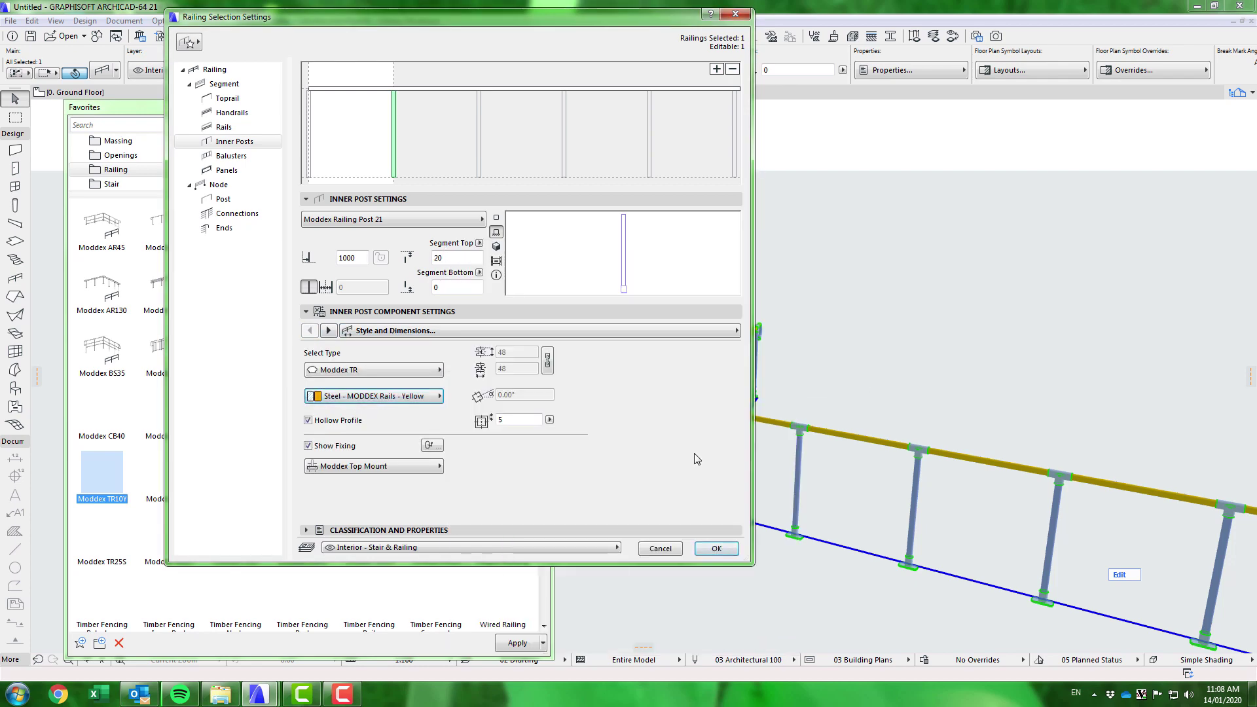
left_click(719, 546)
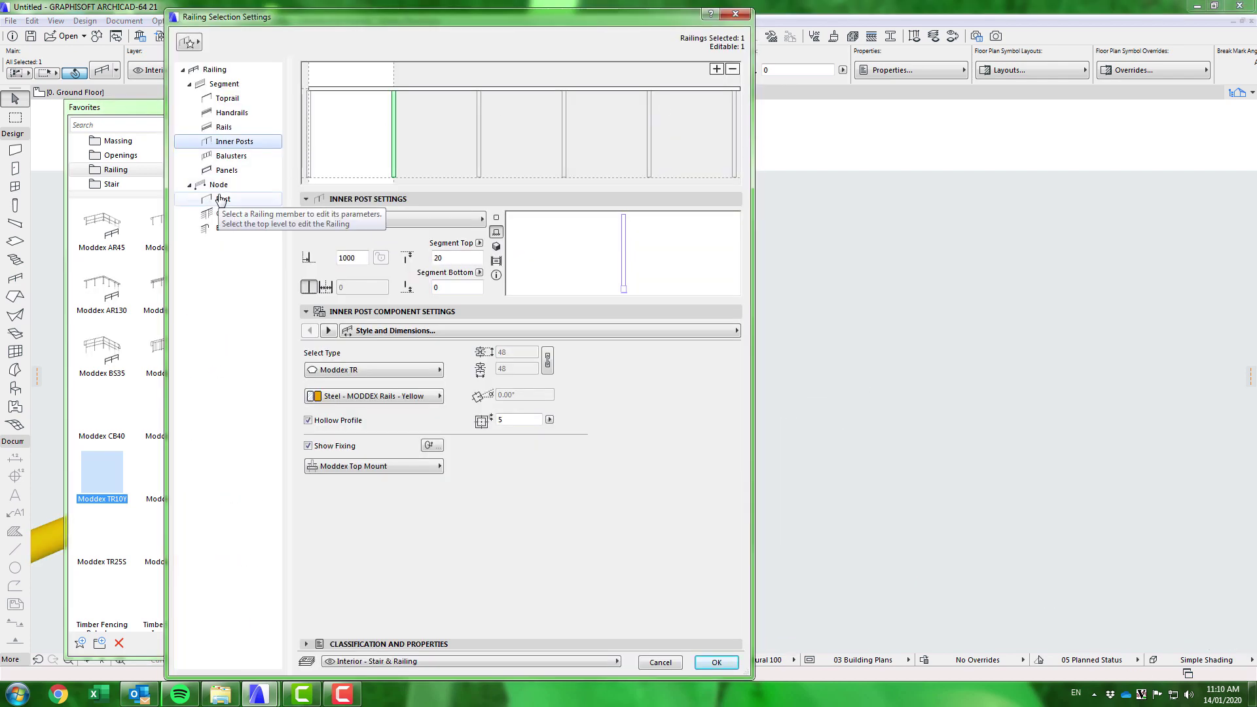
Make the posts and post fixings Steel - MODDEX Rails - Yellow and apply to the railing.
left_click(223, 198)
left_click(533, 260)
left_click(863, 542)
left_click(310, 198)
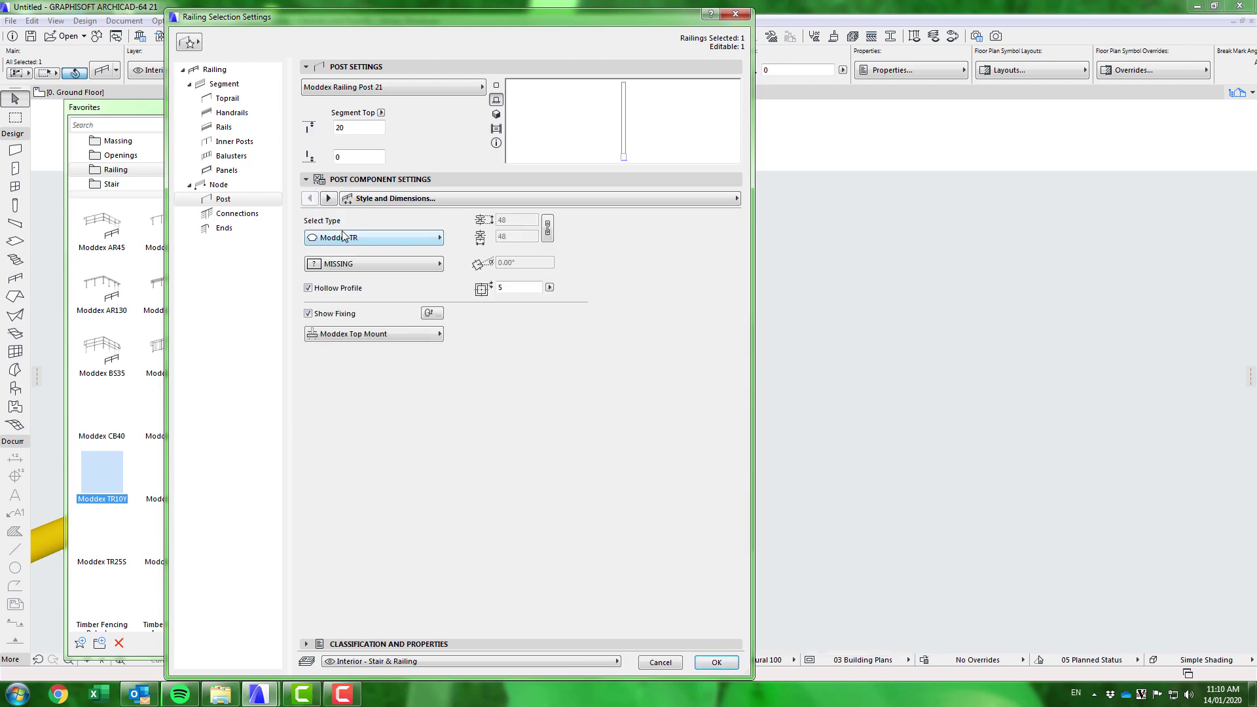
left_click(373, 263)
left_click(686, 542)
left_click(728, 668)
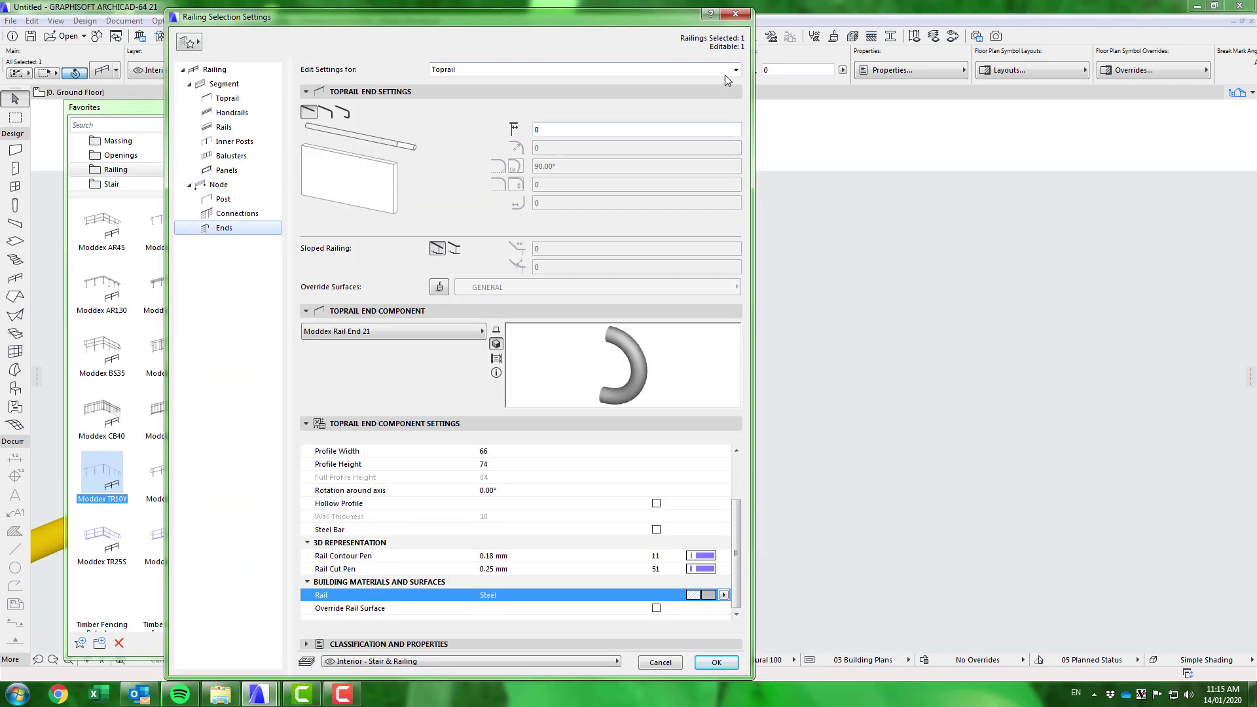
Review Handrail 1 end settings and the handrail fixing material list.
left_click(726, 70)
left_click(720, 93)
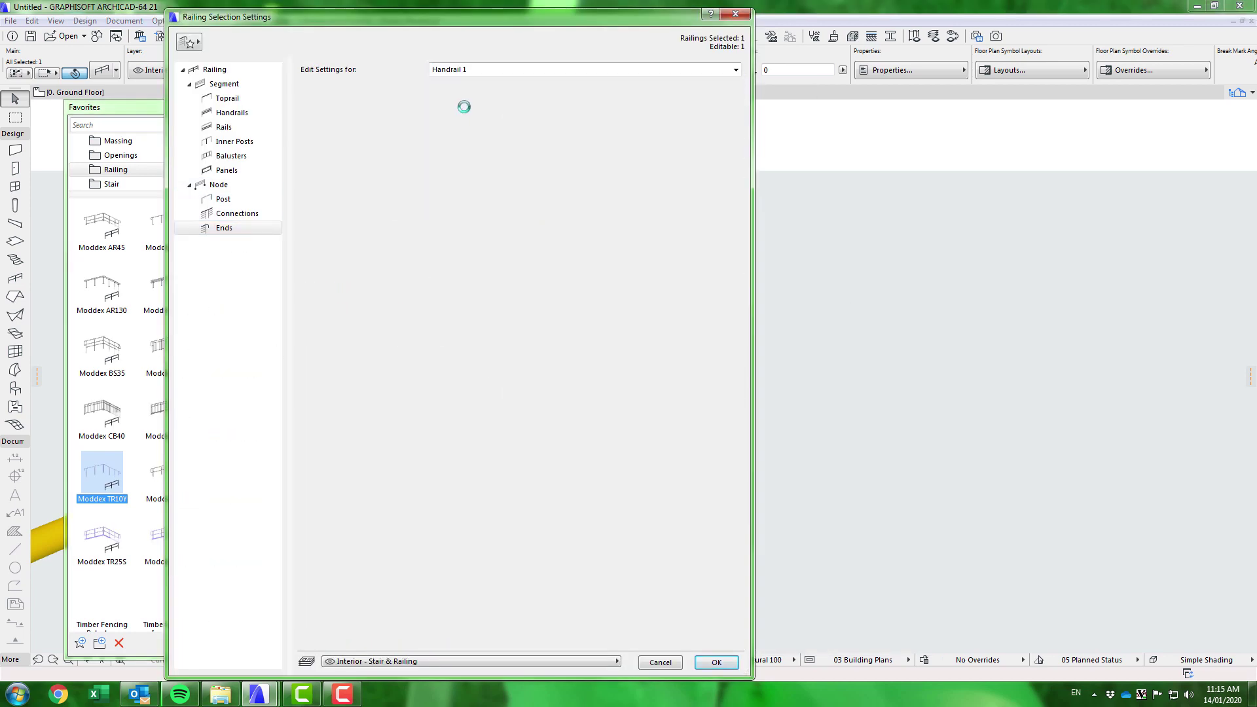
scroll(746, 542, "down", 2)
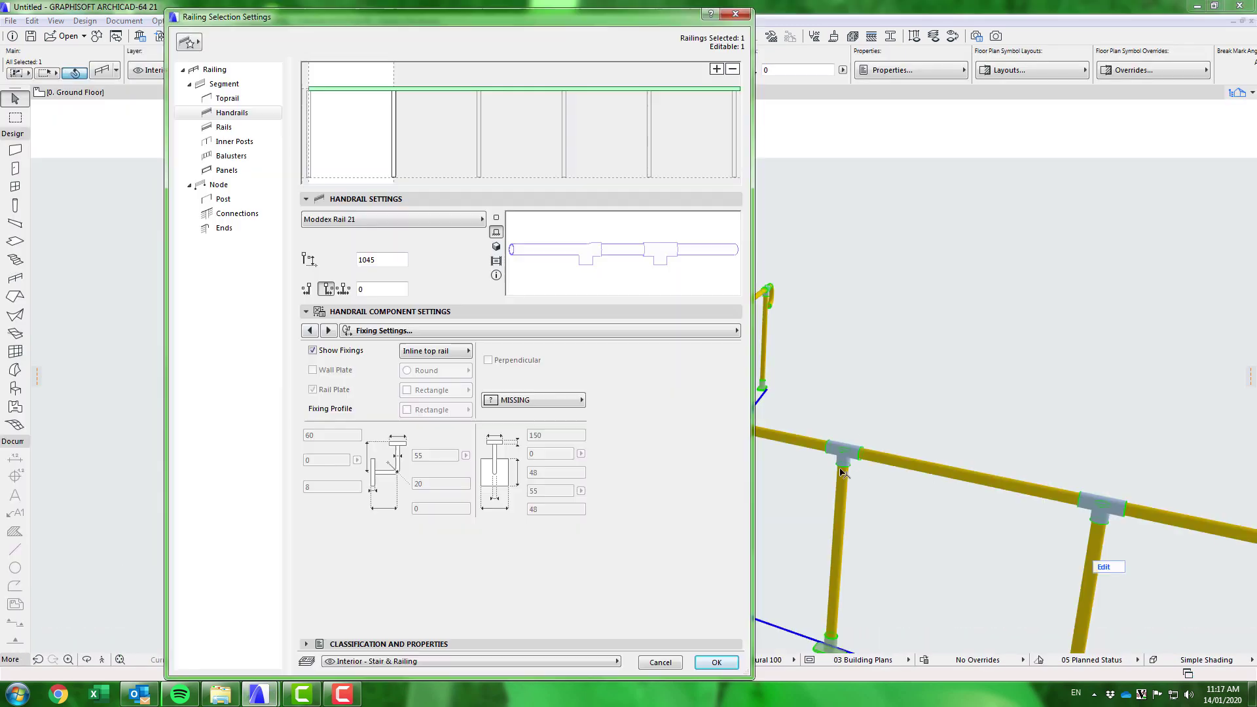
left_click(542, 399)
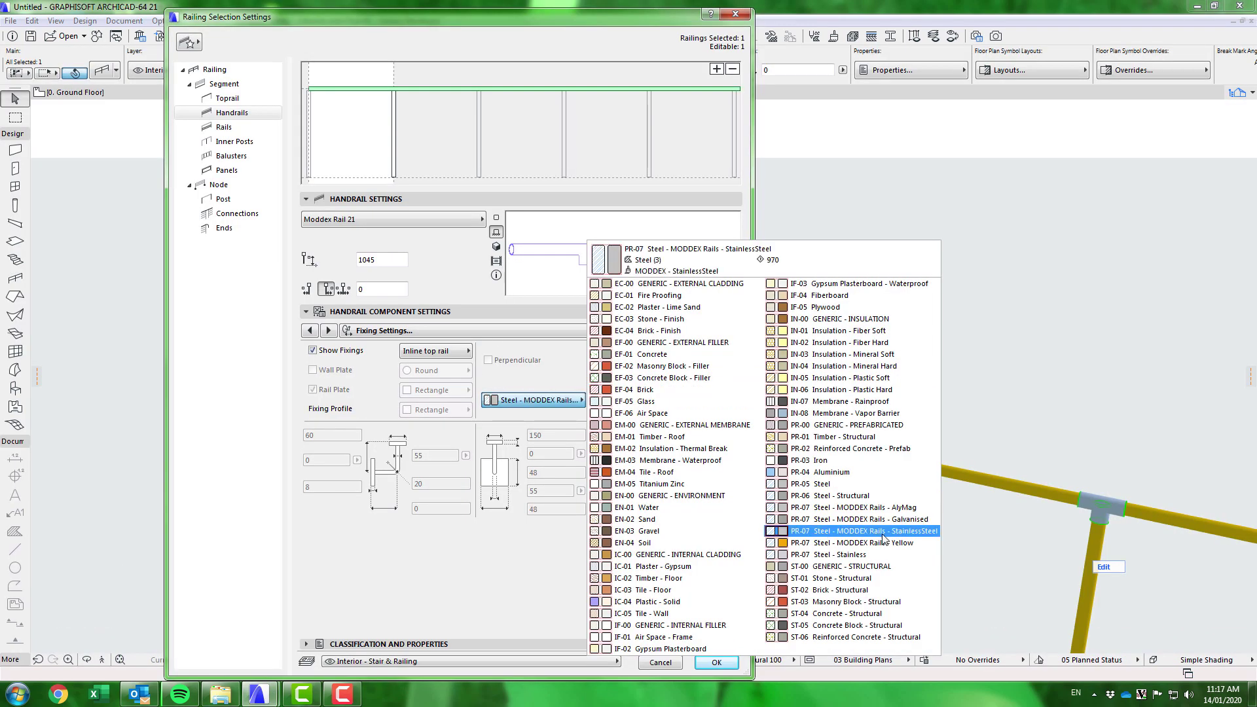